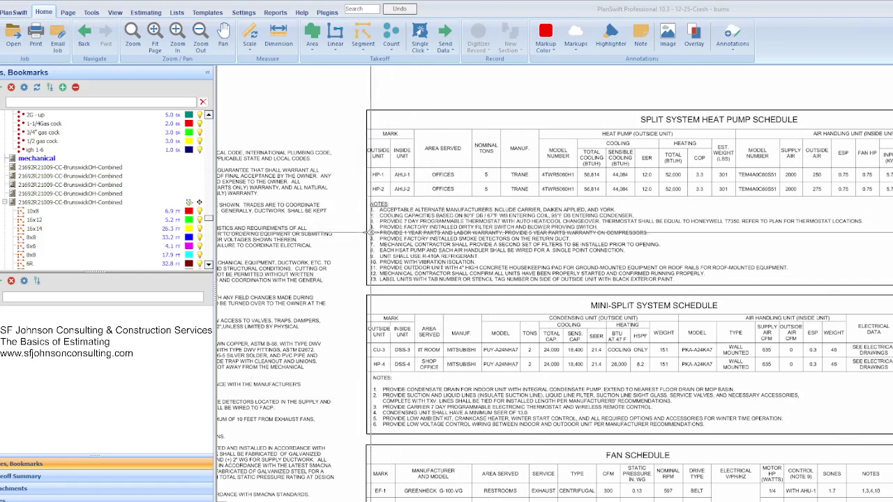
Zoom in and out around the current takeoff drawing to inspect it.
{"action": "scroll", "coordinate": [390, 233], "scroll_direction": "down", "scroll_amount": 1}
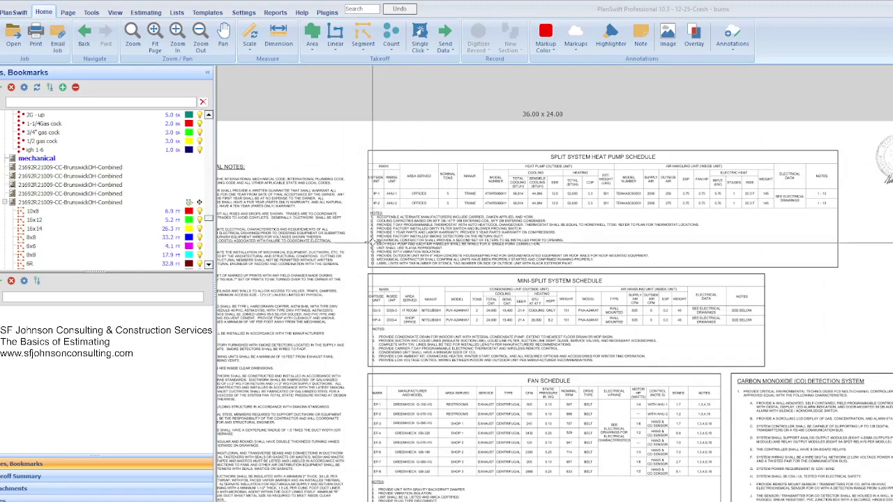
{"action": "scroll", "coordinate": [392, 246], "scroll_direction": "up", "scroll_amount": 2}
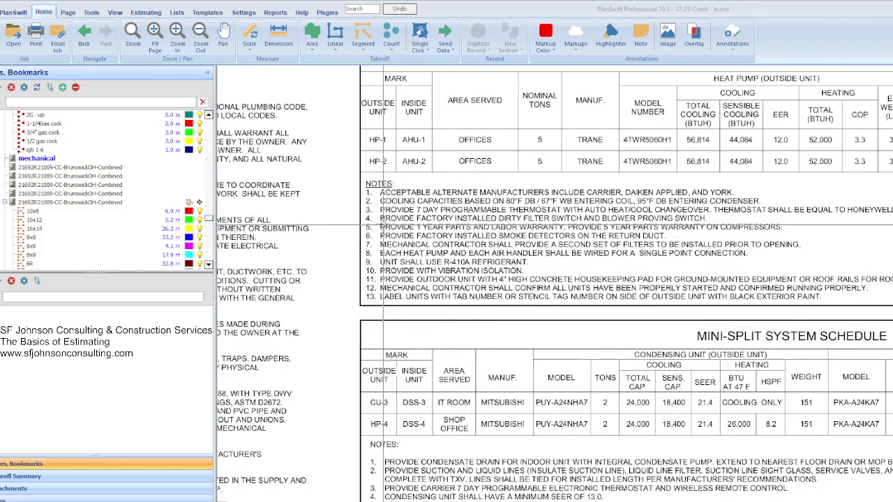
{"action": "scroll", "coordinate": [383, 227], "scroll_direction": "down", "scroll_amount": 2}
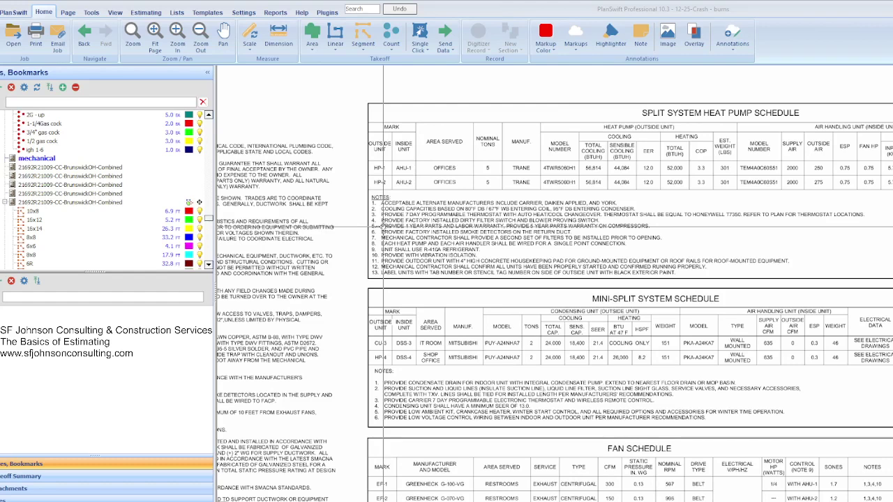
{"action": "scroll", "coordinate": [418, 209], "scroll_direction": "down", "scroll_amount": 3}
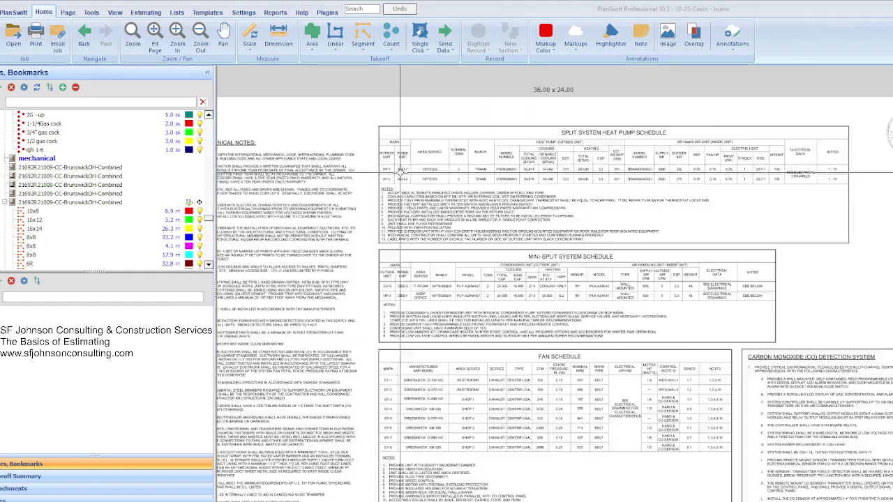
{"action": "scroll", "coordinate": [404, 346], "scroll_direction": "up", "scroll_amount": 3}
{"action": "scroll", "coordinate": [404, 347], "scroll_direction": "up", "scroll_amount": 2}
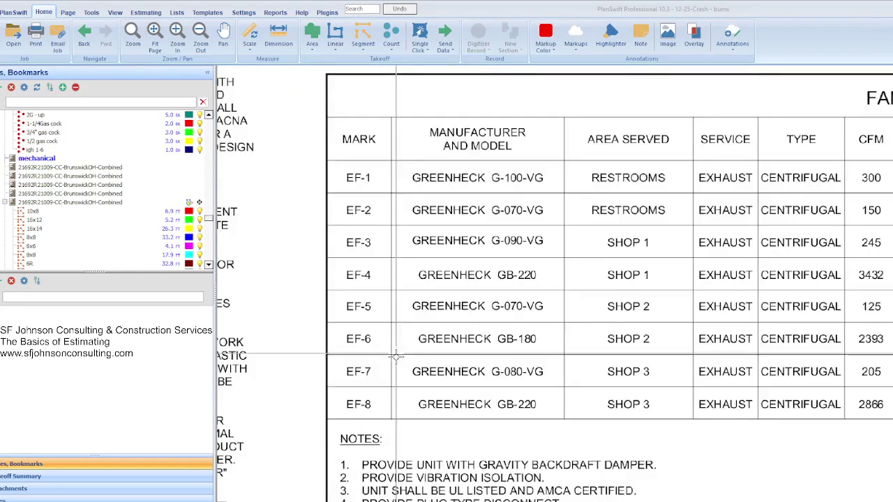
{"action": "scroll", "coordinate": [394, 302], "scroll_direction": "down", "scroll_amount": 3}
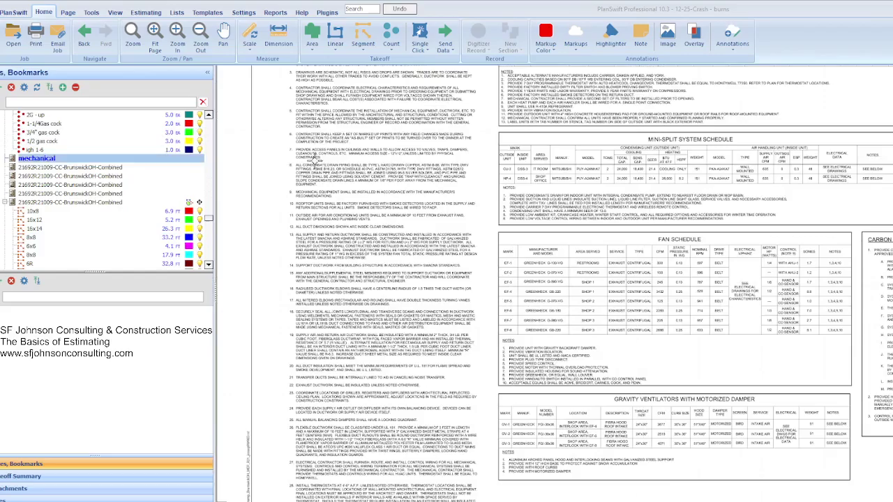
{"action": "scroll", "coordinate": [298, 261], "scroll_direction": "down", "scroll_amount": 2}
{"action": "scroll", "coordinate": [422, 136], "scroll_direction": "up", "scroll_amount": 3}
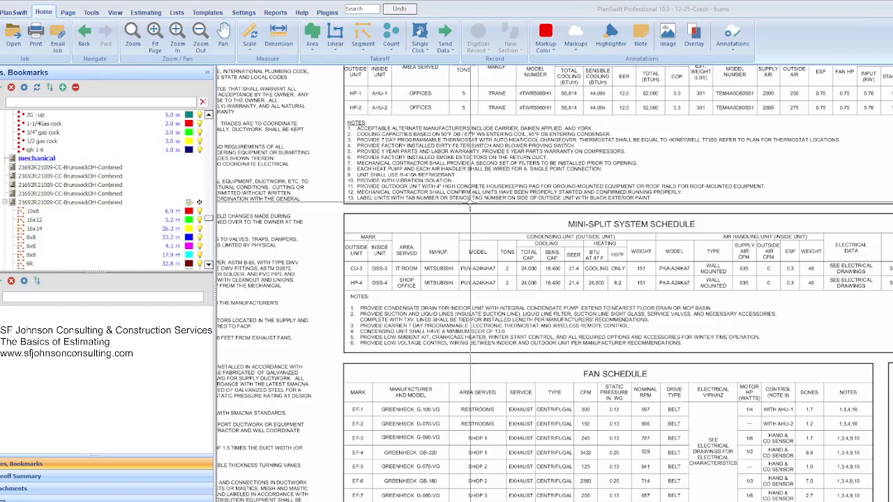
{"action": "scroll", "coordinate": [422, 136], "scroll_direction": "down", "scroll_amount": 1}
{"action": "scroll", "coordinate": [422, 132], "scroll_direction": "up", "scroll_amount": 2}
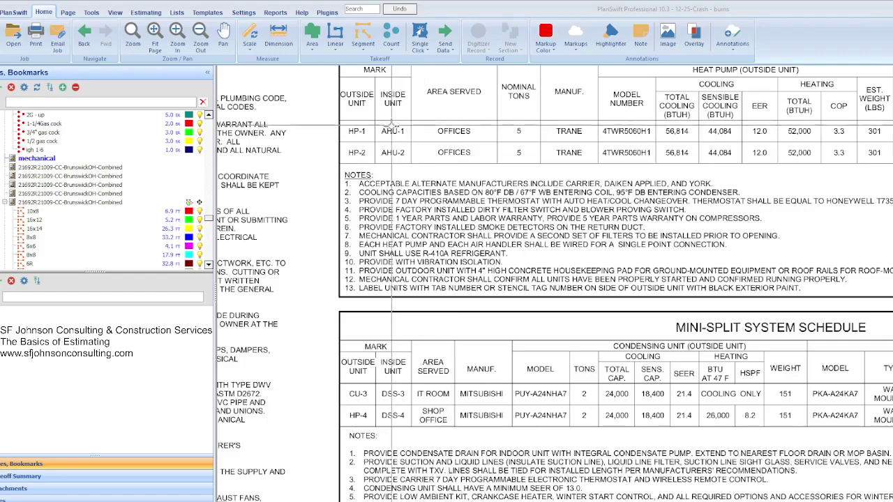
{"action": "scroll", "coordinate": [445, 169], "scroll_direction": "down", "scroll_amount": 5}
{"action": "scroll", "coordinate": [399, 342], "scroll_direction": "up", "scroll_amount": 5}
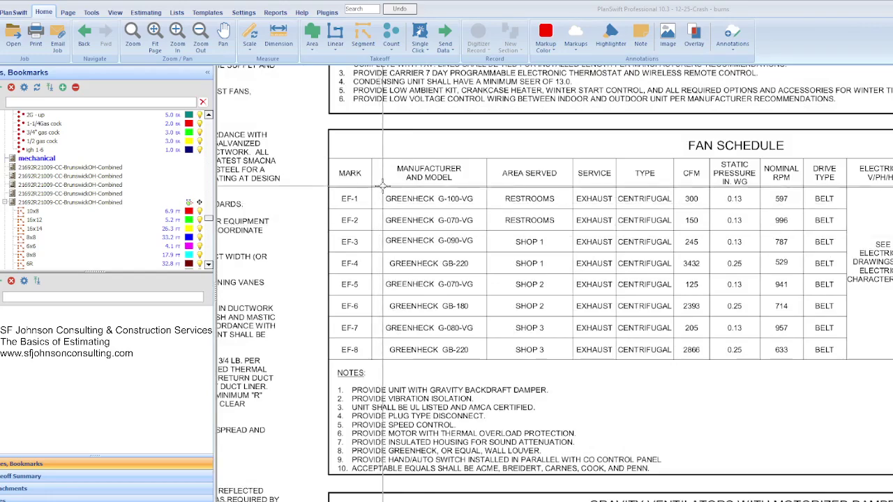
{"action": "scroll", "coordinate": [380, 210], "scroll_direction": "down", "scroll_amount": 5}
{"action": "scroll", "coordinate": [319, 324], "scroll_direction": "up", "scroll_amount": 5}
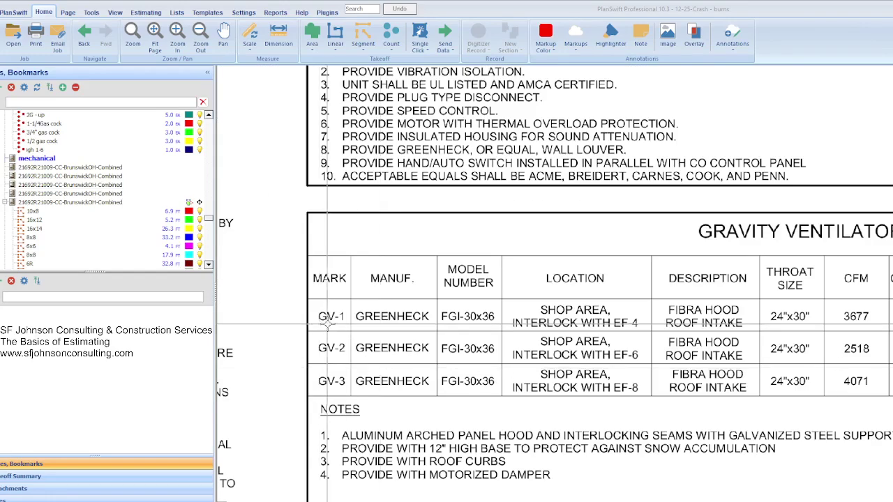
{"action": "scroll", "coordinate": [349, 368], "scroll_direction": "down", "scroll_amount": 1}
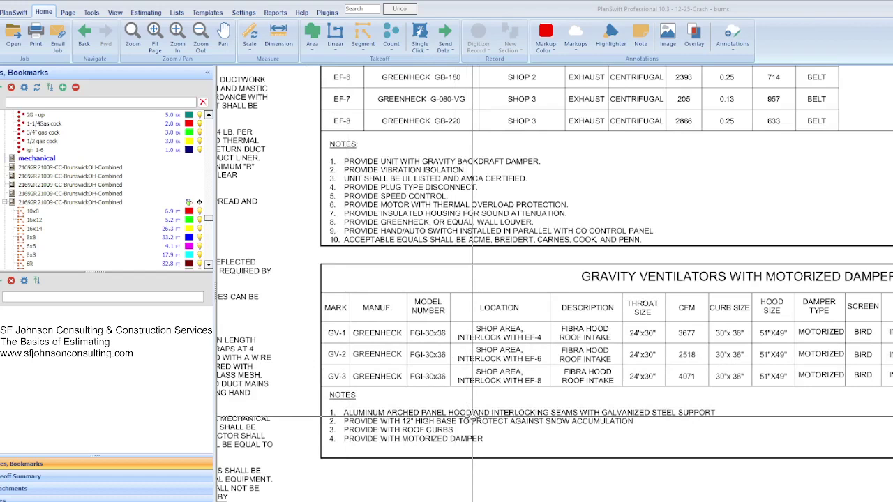
{"action": "scroll", "coordinate": [494, 438], "scroll_direction": "down", "scroll_amount": 3}
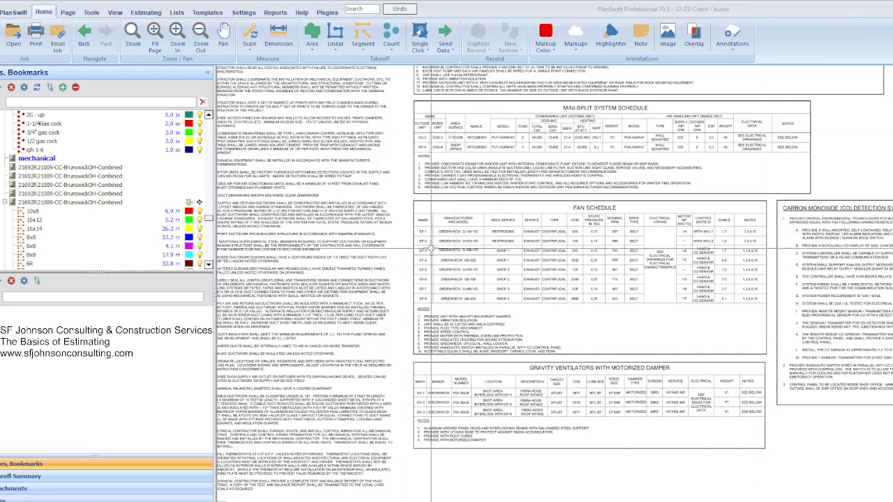
{"action": "scroll", "coordinate": [442, 253], "scroll_direction": "up", "scroll_amount": 3}
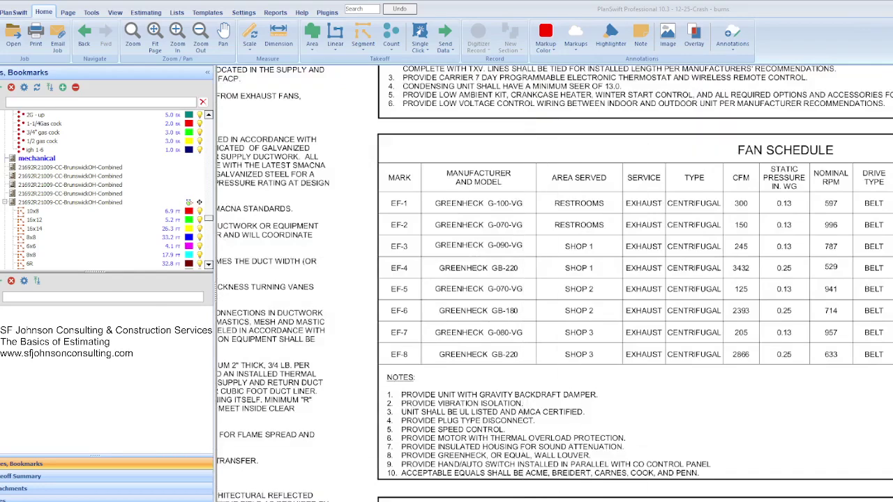
Glance at the Excel HVAC estimate, then return to the takeoff drawing.
{"action": "key", "text": "alt+Tab"}
{"action": "scroll", "coordinate": [87, 202], "scroll_direction": "up", "scroll_amount": 10}
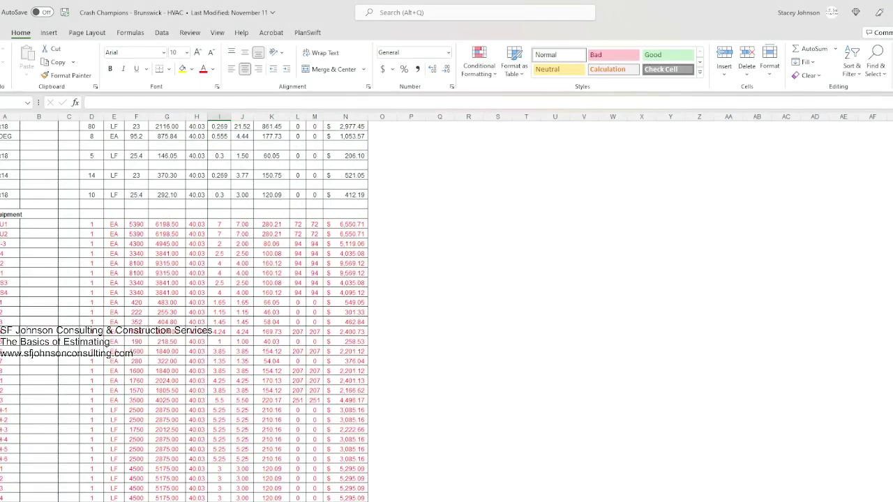
{"action": "key", "text": "alt+Tab"}
{"action": "scroll", "coordinate": [468, 287], "scroll_direction": "down", "scroll_amount": 4}
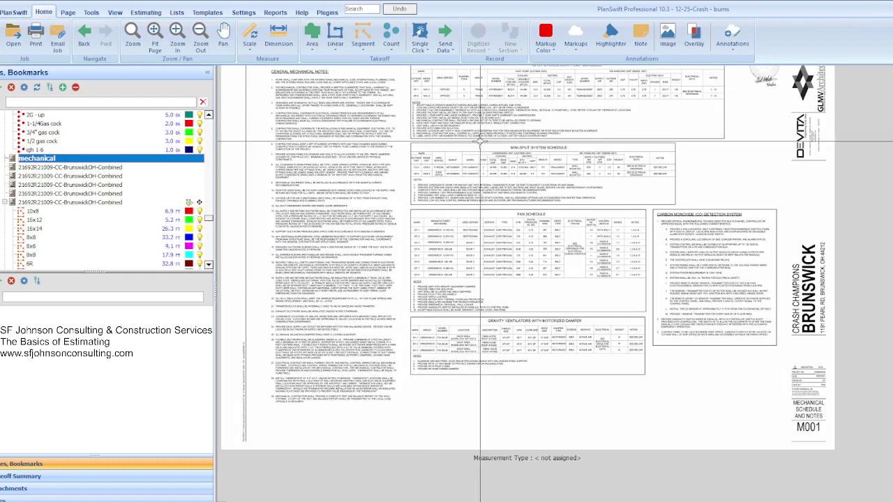
Move to page M201 and hide the purple 4053.1 sq ft Area takeoff.
{"action": "key", "text": "Down"}
{"action": "key", "text": "Down"}
{"action": "key", "text": "Down"}
{"action": "key", "text": "Down"}
{"action": "key", "text": "Down"}
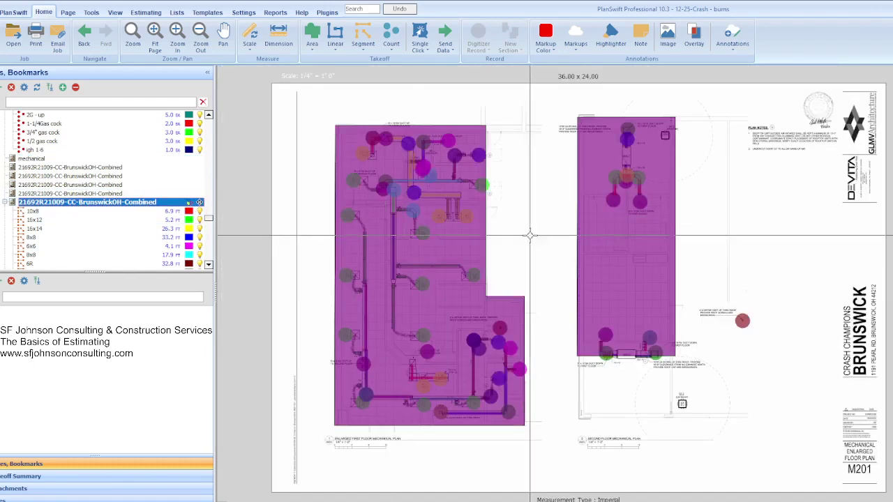
{"action": "left_click", "coordinate": [364, 286]}
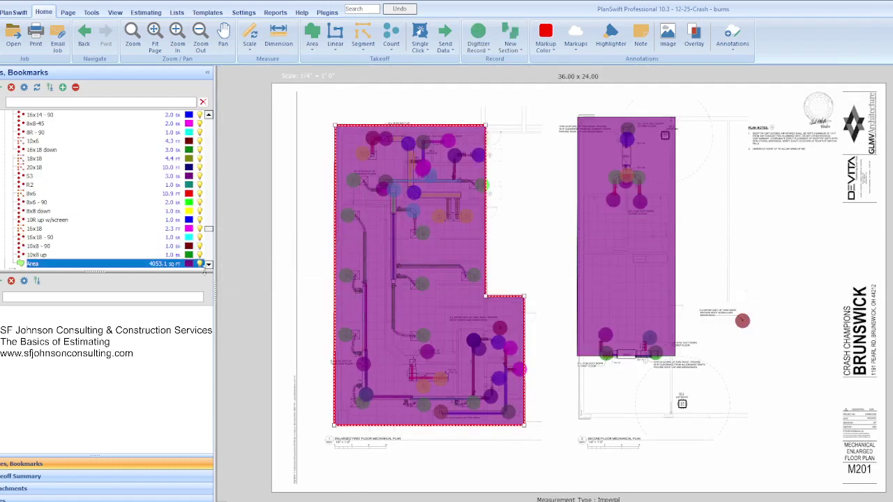
{"action": "scroll", "coordinate": [149, 214], "scroll_direction": "down", "scroll_amount": 1}
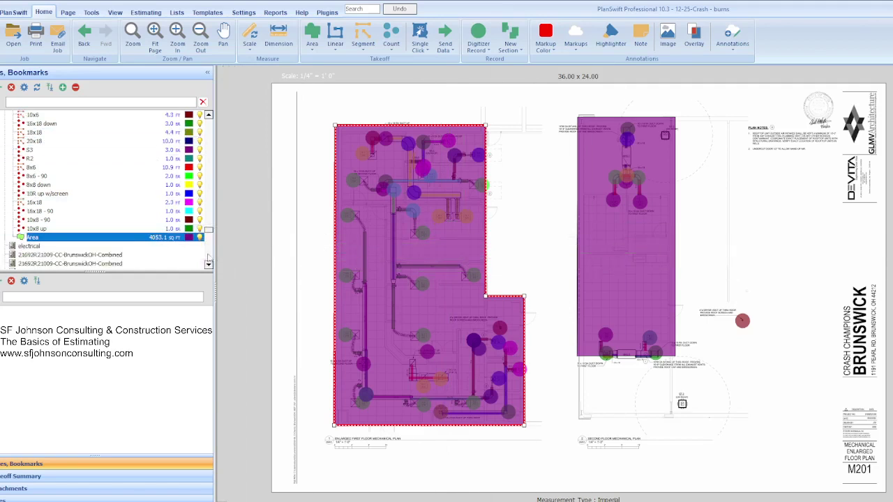
{"action": "left_click", "coordinate": [200, 238]}
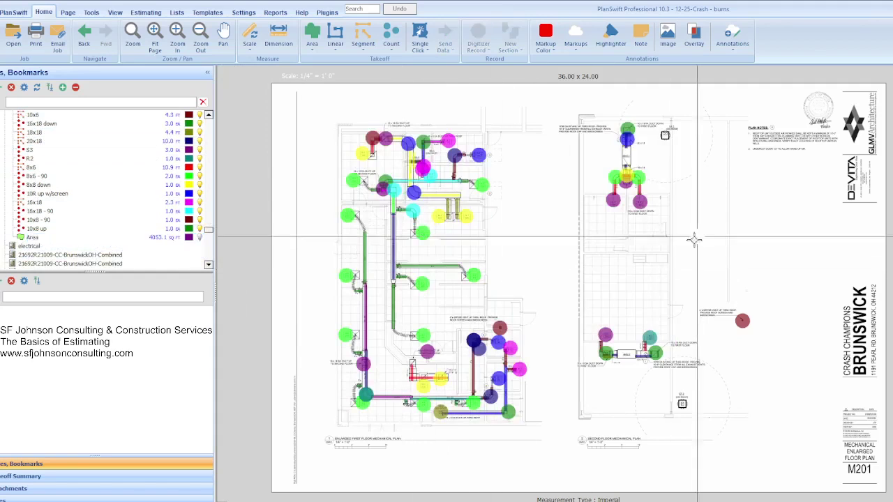
{"action": "scroll", "coordinate": [375, 172], "scroll_direction": "up", "scroll_amount": 3}
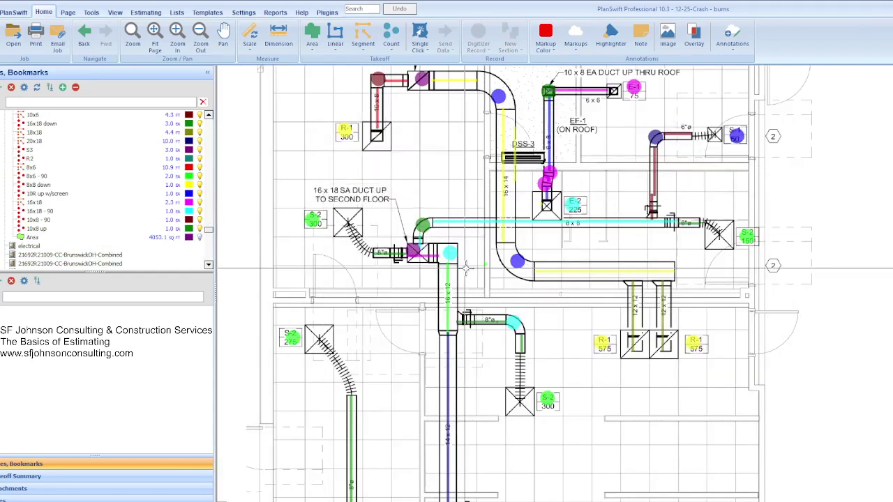
{"action": "scroll", "coordinate": [548, 154], "scroll_direction": "up", "scroll_amount": 3}
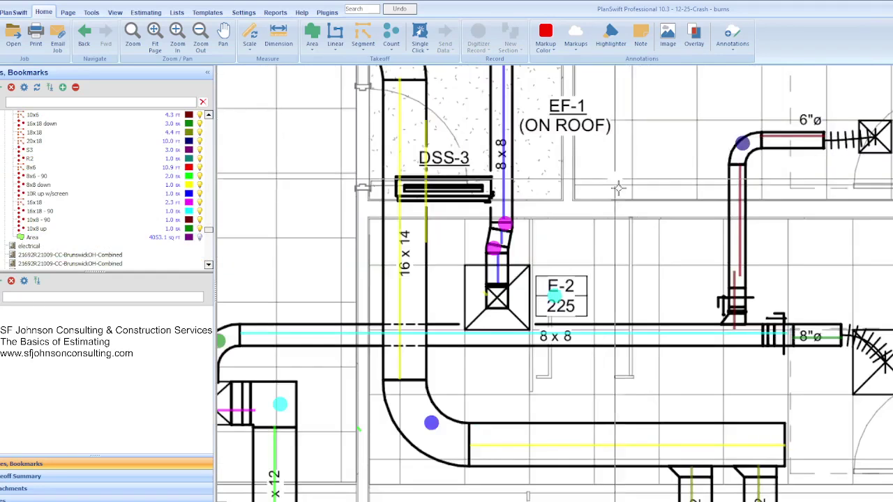
{"action": "scroll", "coordinate": [432, 257], "scroll_direction": "down", "scroll_amount": 2}
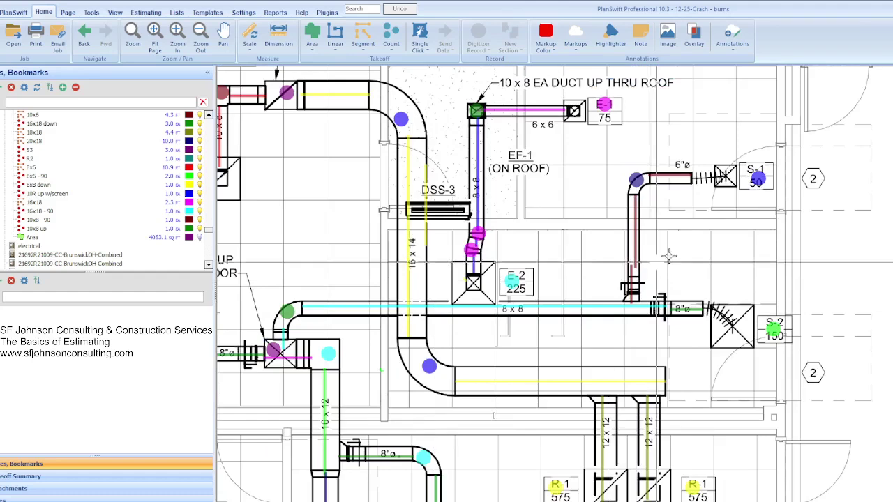
{"action": "scroll", "coordinate": [687, 177], "scroll_direction": "up", "scroll_amount": 3}
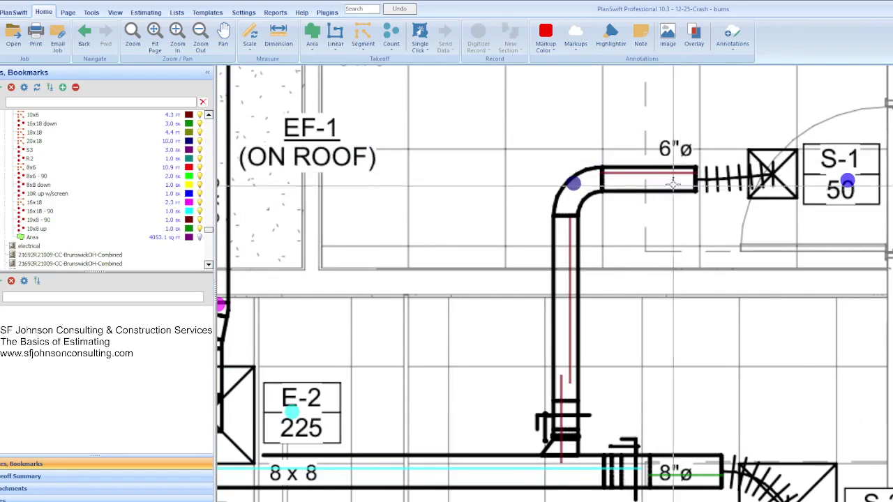
{"action": "scroll", "coordinate": [607, 199], "scroll_direction": "down", "scroll_amount": 1}
{"action": "scroll", "coordinate": [628, 293], "scroll_direction": "down", "scroll_amount": 3}
{"action": "scroll", "coordinate": [576, 347], "scroll_direction": "up", "scroll_amount": 3}
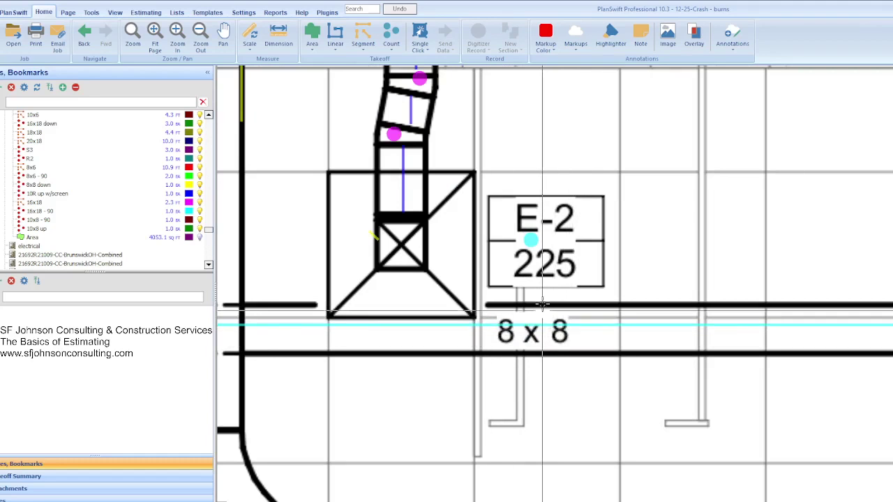
{"action": "scroll", "coordinate": [543, 304], "scroll_direction": "down", "scroll_amount": 3}
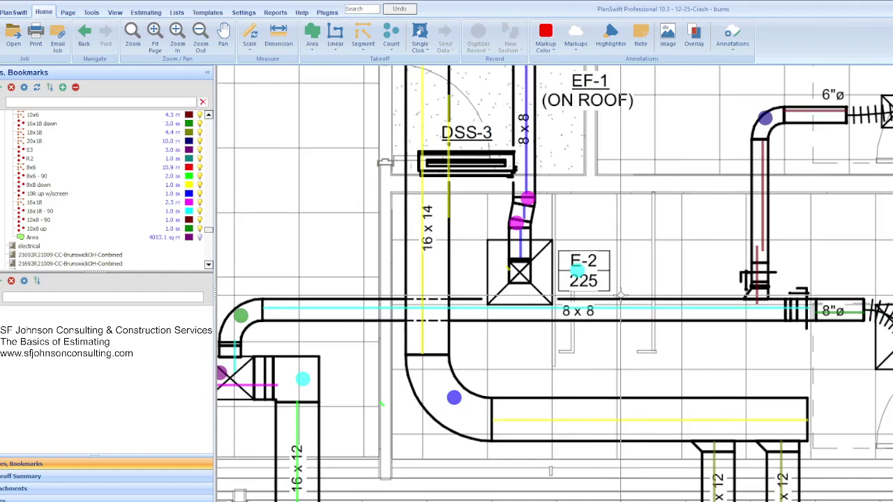
{"action": "scroll", "coordinate": [620, 295], "scroll_direction": "down", "scroll_amount": 2}
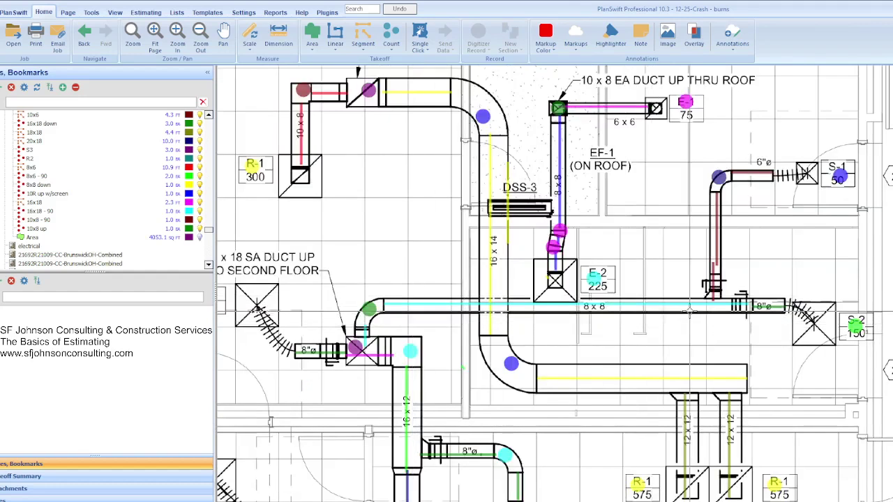
{"action": "scroll", "coordinate": [360, 308], "scroll_direction": "up", "scroll_amount": 3}
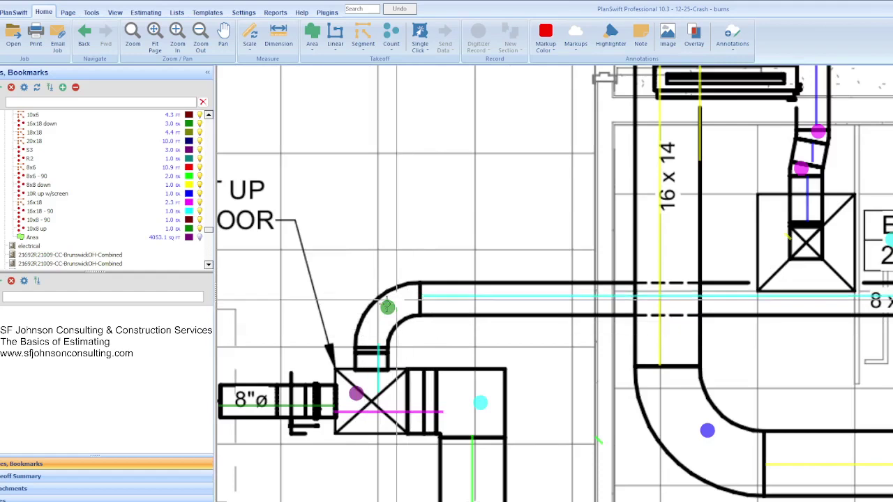
{"action": "scroll", "coordinate": [358, 323], "scroll_direction": "down", "scroll_amount": 3}
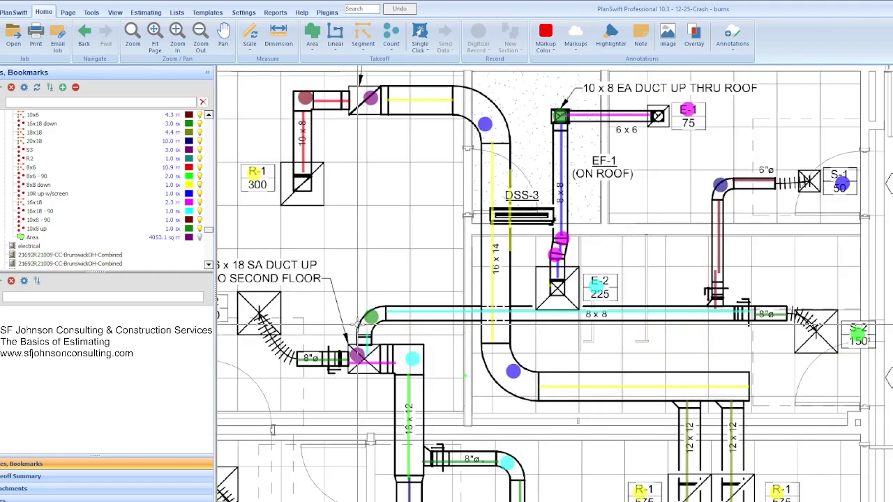
{"action": "scroll", "coordinate": [403, 248], "scroll_direction": "up", "scroll_amount": 5}
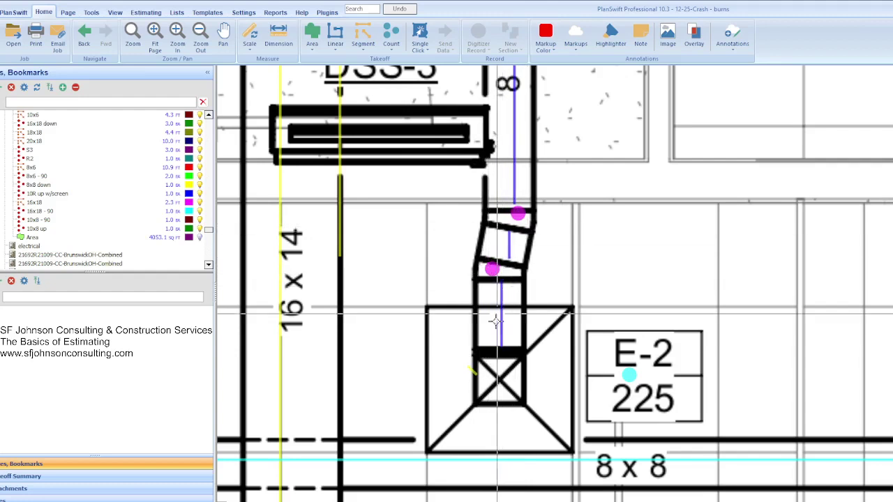
{"action": "scroll", "coordinate": [501, 335], "scroll_direction": "down", "scroll_amount": 2}
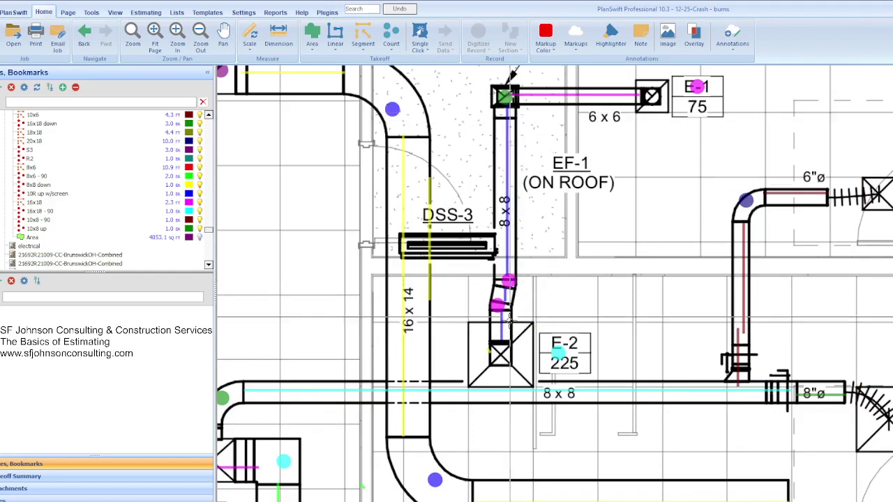
{"action": "scroll", "coordinate": [513, 281], "scroll_direction": "up", "scroll_amount": 1}
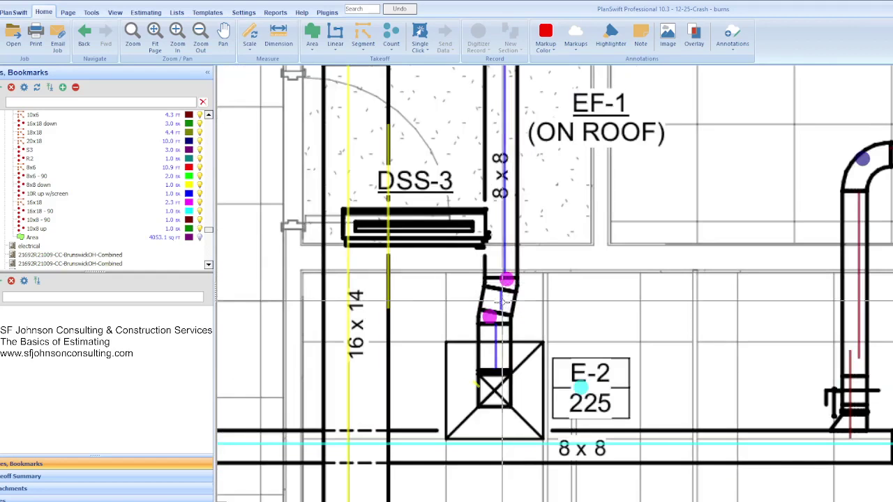
{"action": "scroll", "coordinate": [520, 310], "scroll_direction": "down", "scroll_amount": 1}
{"action": "scroll", "coordinate": [571, 309], "scroll_direction": "down", "scroll_amount": 1}
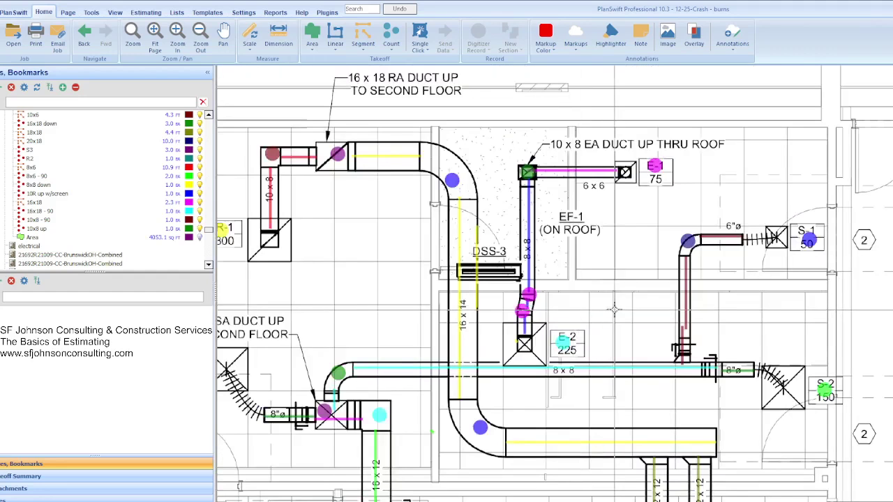
{"action": "scroll", "coordinate": [531, 261], "scroll_direction": "down", "scroll_amount": 1}
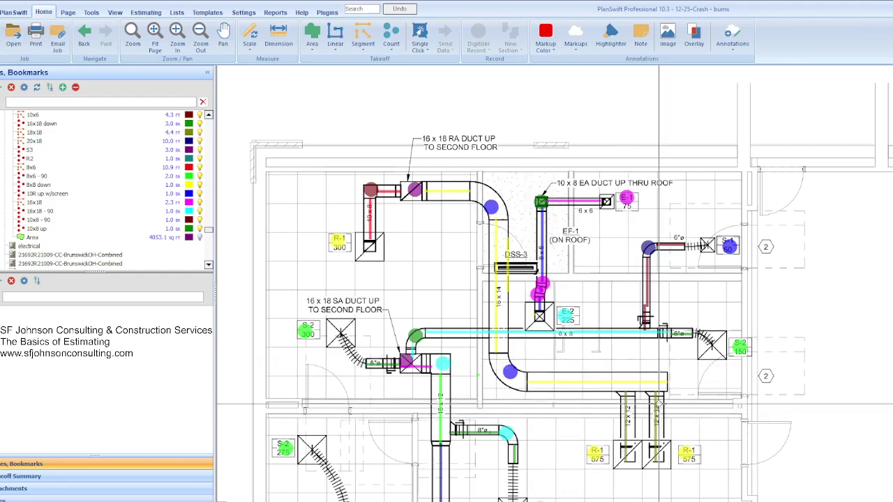
{"action": "scroll", "coordinate": [659, 403], "scroll_direction": "up", "scroll_amount": 1}
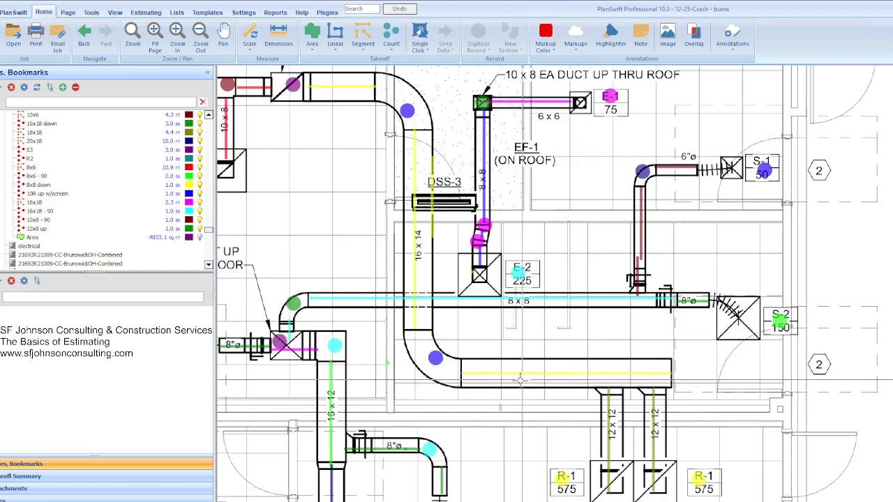
{"action": "scroll", "coordinate": [520, 379], "scroll_direction": "up", "scroll_amount": 2}
{"action": "scroll", "coordinate": [403, 214], "scroll_direction": "down", "scroll_amount": 1}
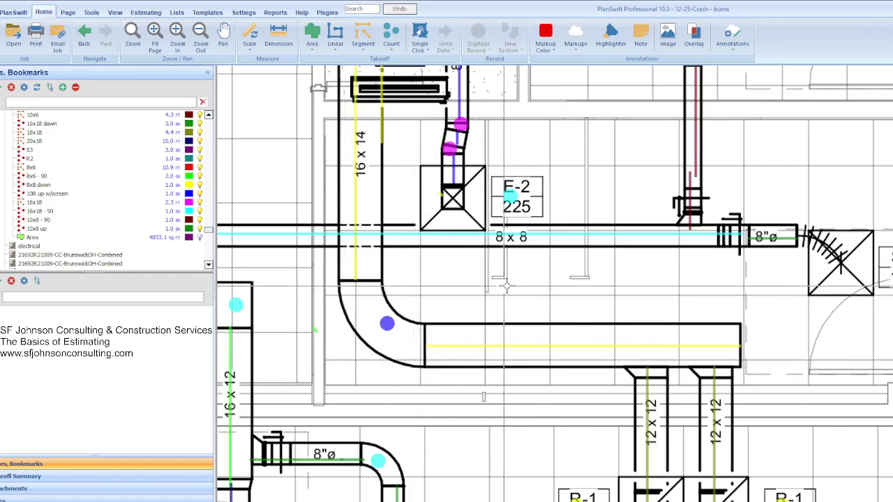
{"action": "scroll", "coordinate": [507, 285], "scroll_direction": "down", "scroll_amount": 2}
{"action": "scroll", "coordinate": [511, 415], "scroll_direction": "down", "scroll_amount": 2}
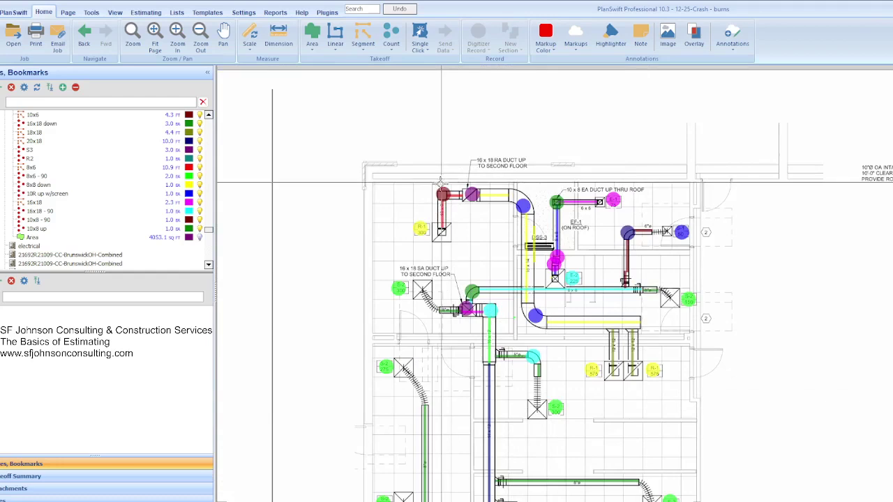
{"action": "scroll", "coordinate": [441, 204], "scroll_direction": "up", "scroll_amount": 2}
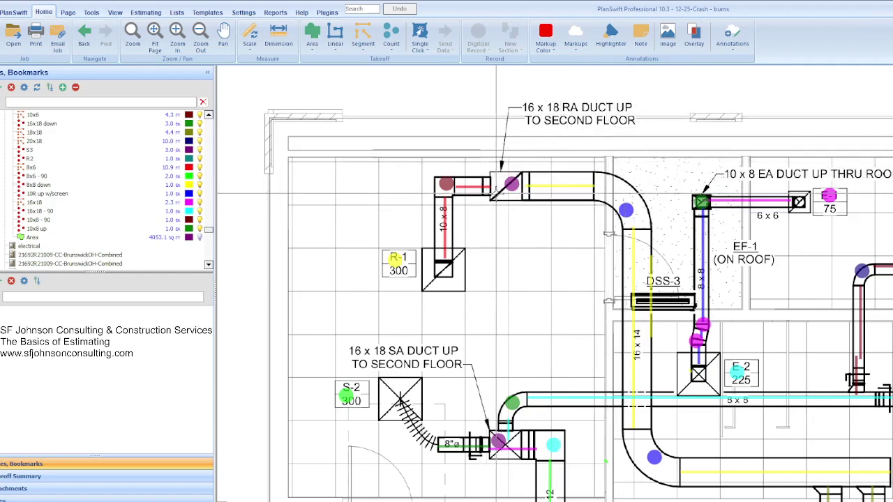
{"action": "scroll", "coordinate": [520, 187], "scroll_direction": "up", "scroll_amount": 3}
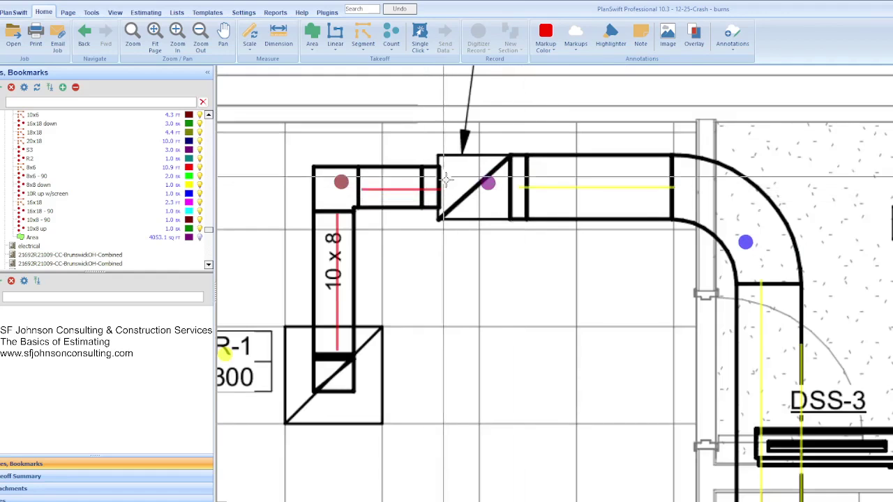
{"action": "scroll", "coordinate": [458, 196], "scroll_direction": "down", "scroll_amount": 3}
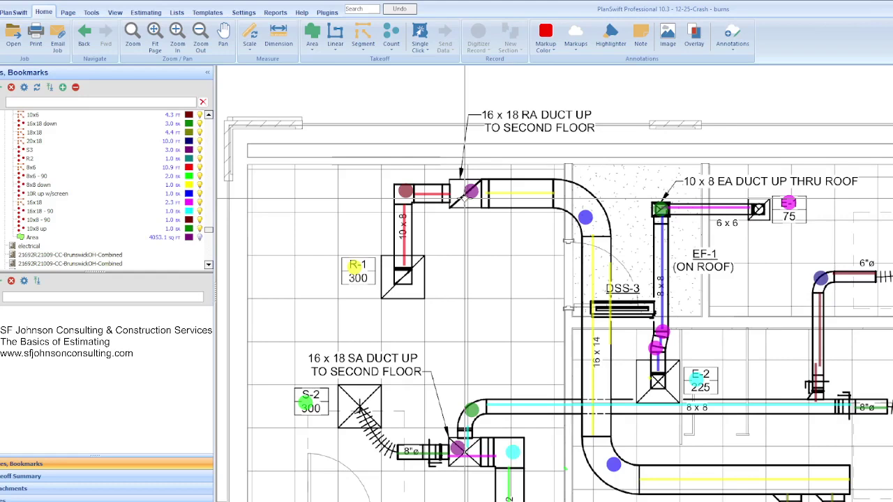
{"action": "scroll", "coordinate": [495, 248], "scroll_direction": "down", "scroll_amount": 1}
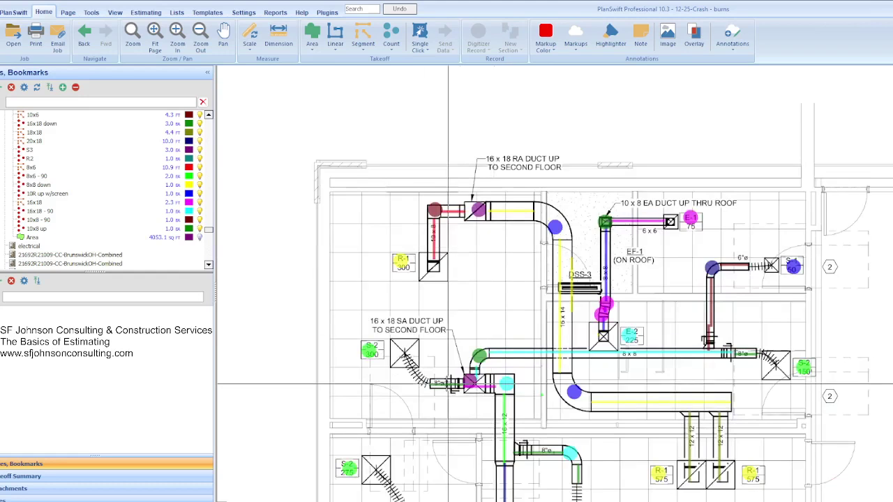
{"action": "scroll", "coordinate": [449, 383], "scroll_direction": "up", "scroll_amount": 2}
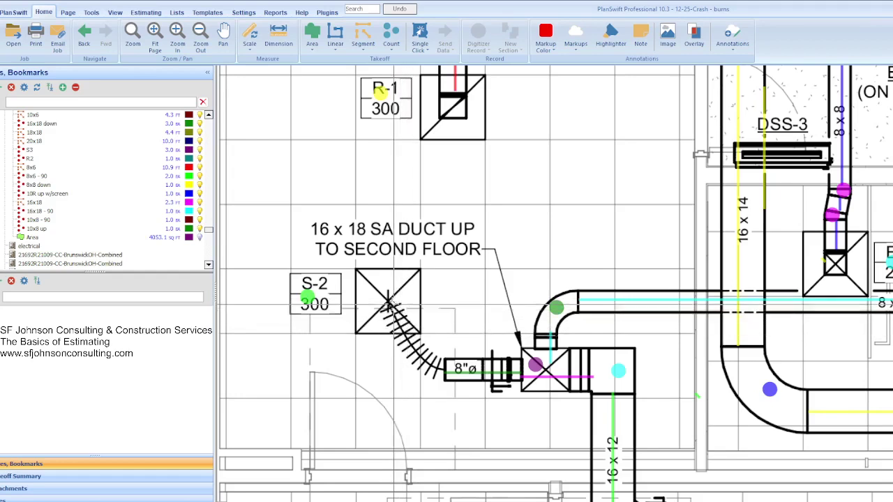
{"action": "scroll", "coordinate": [394, 305], "scroll_direction": "up", "scroll_amount": 2}
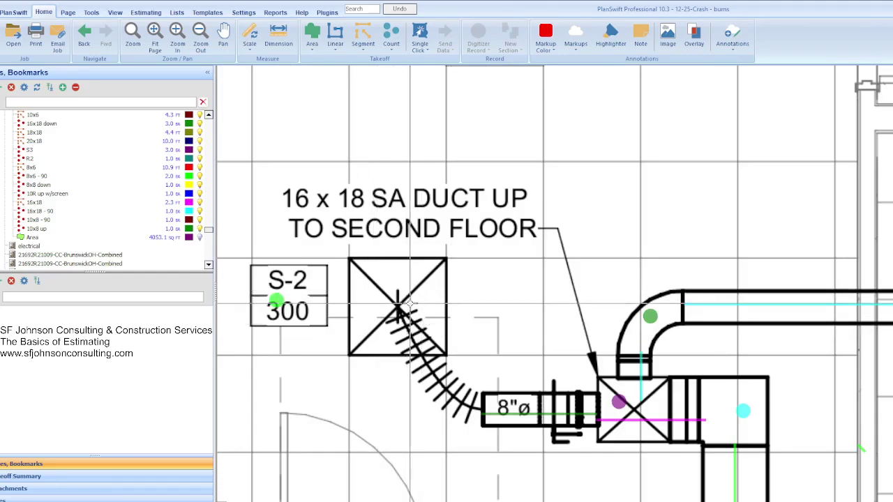
{"action": "scroll", "coordinate": [582, 320], "scroll_direction": "down", "scroll_amount": 3}
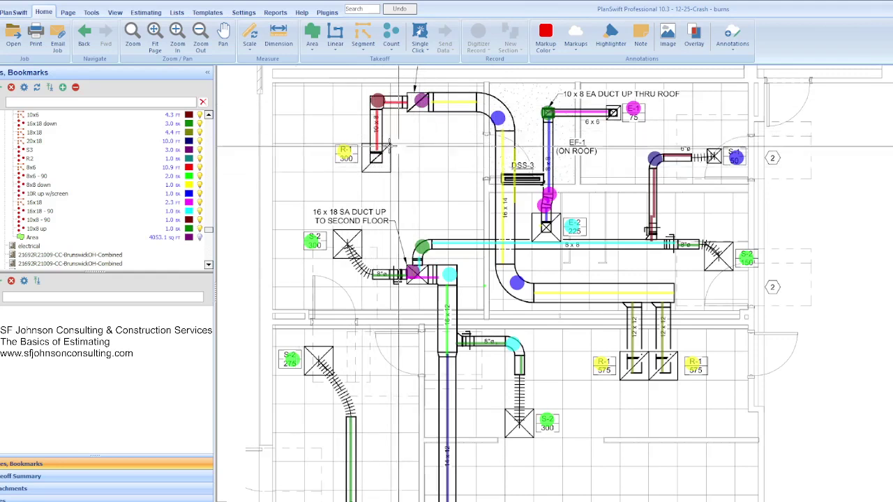
{"action": "scroll", "coordinate": [375, 168], "scroll_direction": "up", "scroll_amount": 3}
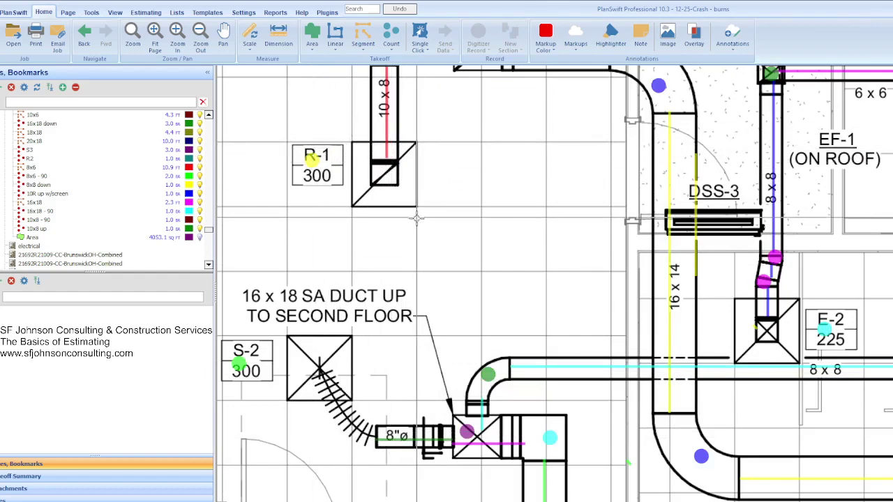
{"action": "scroll", "coordinate": [422, 185], "scroll_direction": "up", "scroll_amount": 3}
{"action": "scroll", "coordinate": [421, 185], "scroll_direction": "down", "scroll_amount": 2}
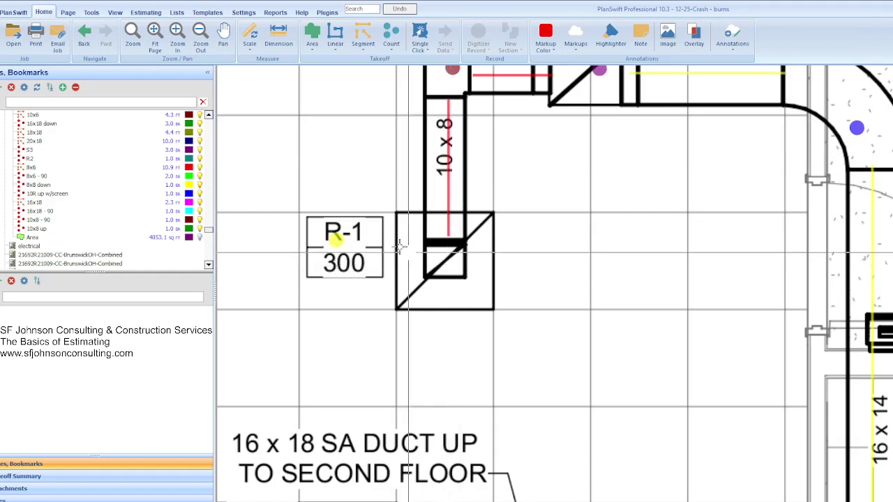
{"action": "scroll", "coordinate": [375, 302], "scroll_direction": "down", "scroll_amount": 3}
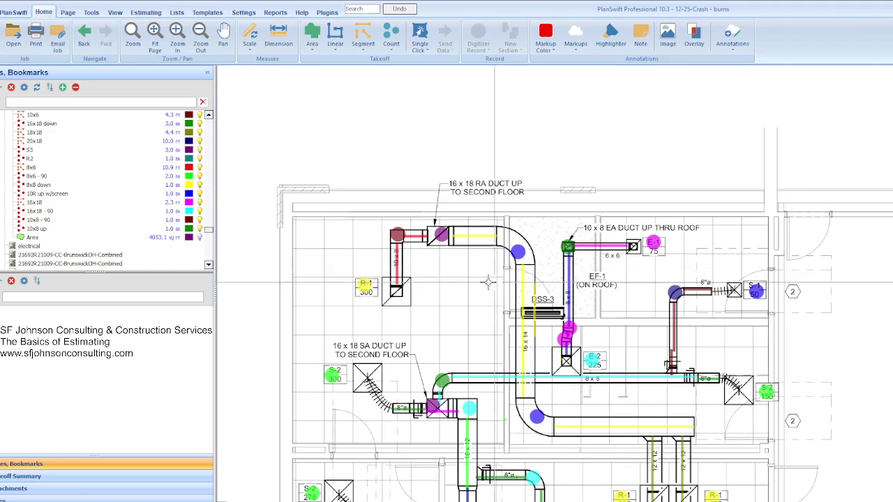
{"action": "scroll", "coordinate": [488, 296], "scroll_direction": "down", "scroll_amount": 3}
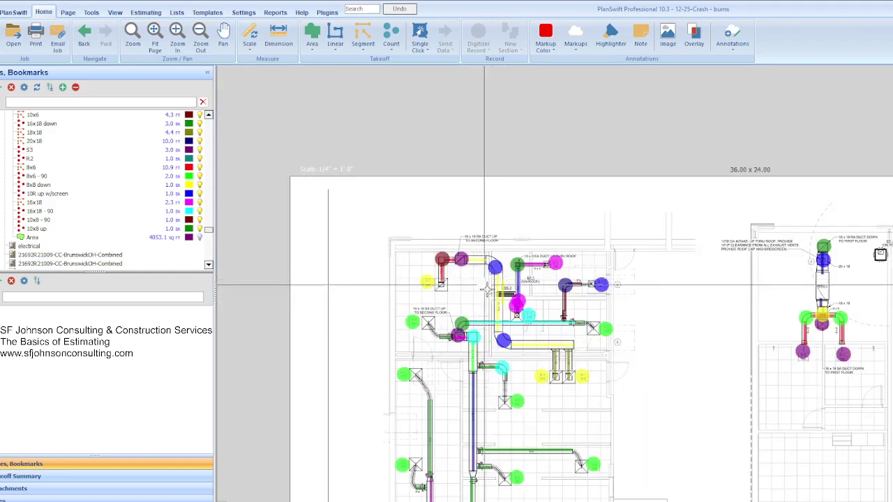
{"action": "scroll", "coordinate": [433, 300], "scroll_direction": "up", "scroll_amount": 1}
{"action": "scroll", "coordinate": [440, 302], "scroll_direction": "down", "scroll_amount": 1}
{"action": "scroll", "coordinate": [430, 302], "scroll_direction": "down", "scroll_amount": 1}
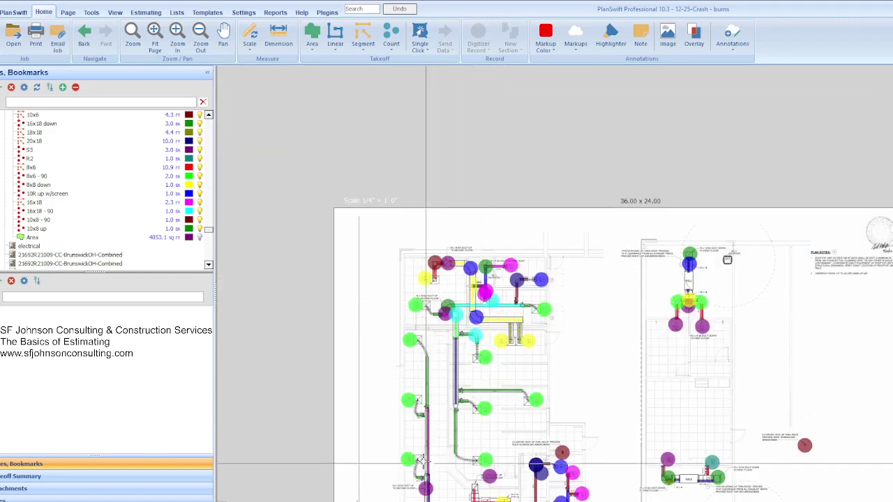
{"action": "scroll", "coordinate": [470, 282], "scroll_direction": "up", "scroll_amount": 2}
{"action": "scroll", "coordinate": [471, 281], "scroll_direction": "up", "scroll_amount": 2}
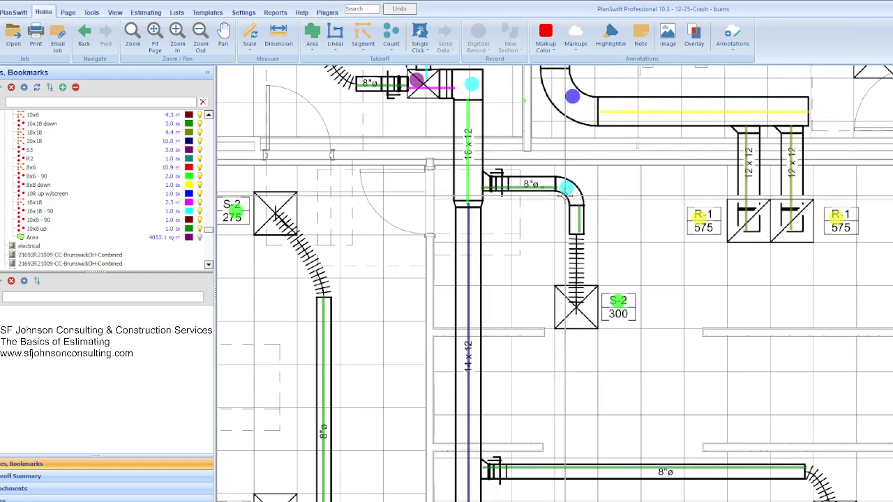
{"action": "scroll", "coordinate": [578, 195], "scroll_direction": "down", "scroll_amount": 3}
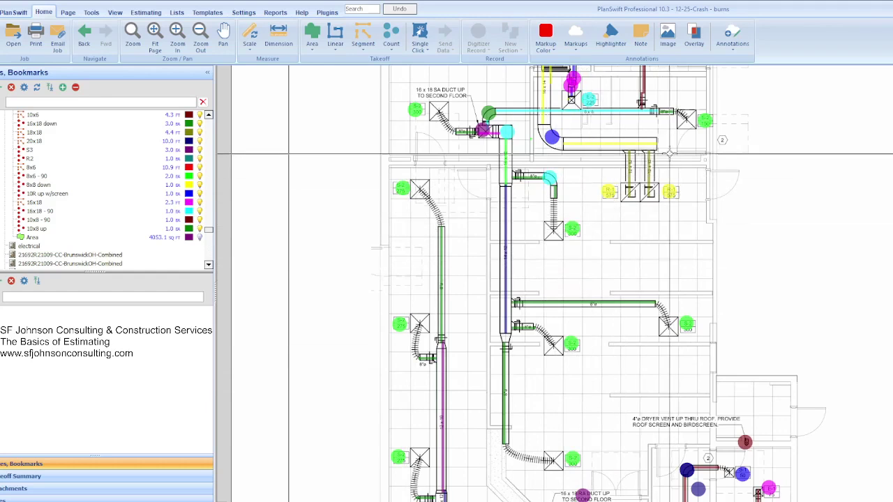
{"action": "scroll", "coordinate": [624, 238], "scroll_direction": "up", "scroll_amount": 3}
{"action": "scroll", "coordinate": [623, 238], "scroll_direction": "down", "scroll_amount": 3}
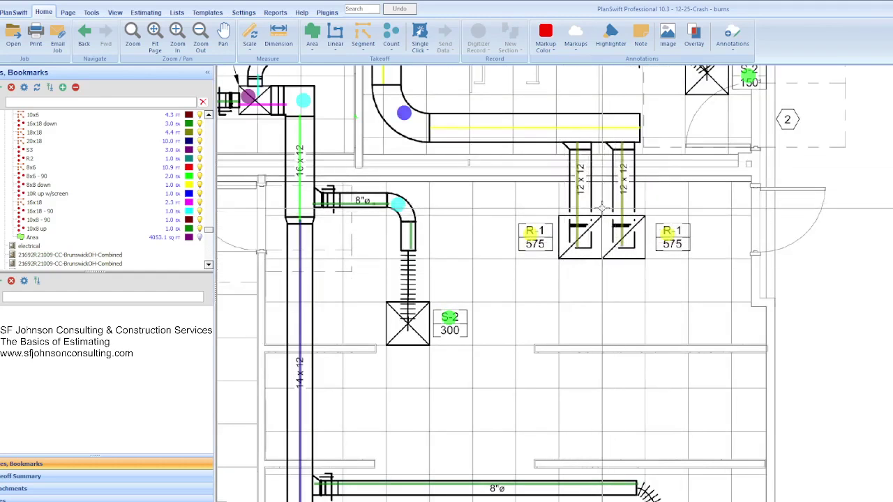
{"action": "scroll", "coordinate": [598, 208], "scroll_direction": "down", "scroll_amount": 2}
{"action": "scroll", "coordinate": [532, 395], "scroll_direction": "up", "scroll_amount": 4}
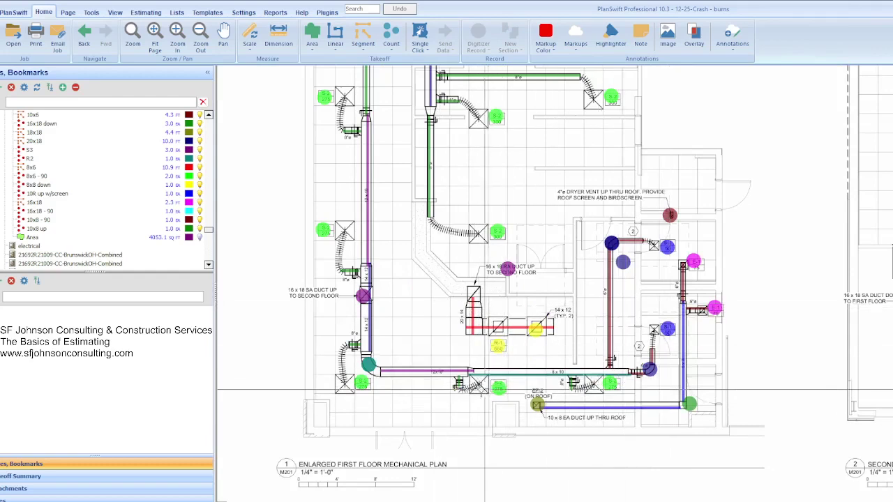
{"action": "scroll", "coordinate": [489, 382], "scroll_direction": "up", "scroll_amount": 3}
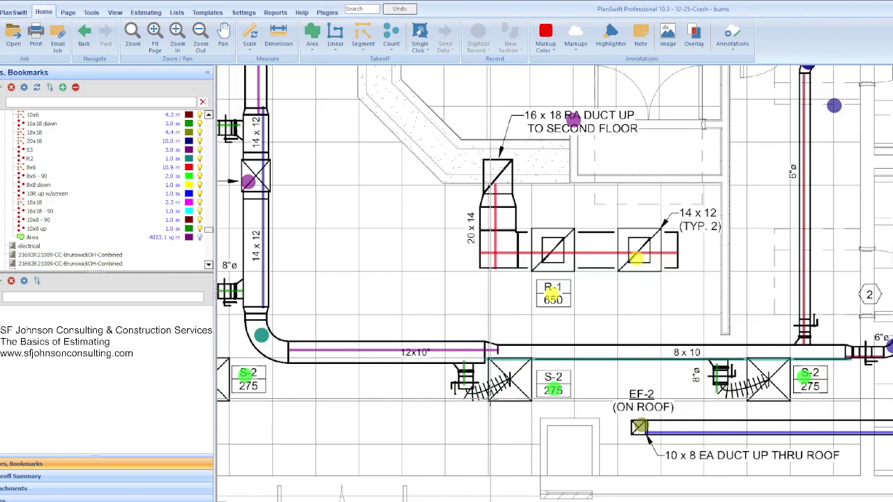
{"action": "scroll", "coordinate": [530, 385], "scroll_direction": "up", "scroll_amount": 4}
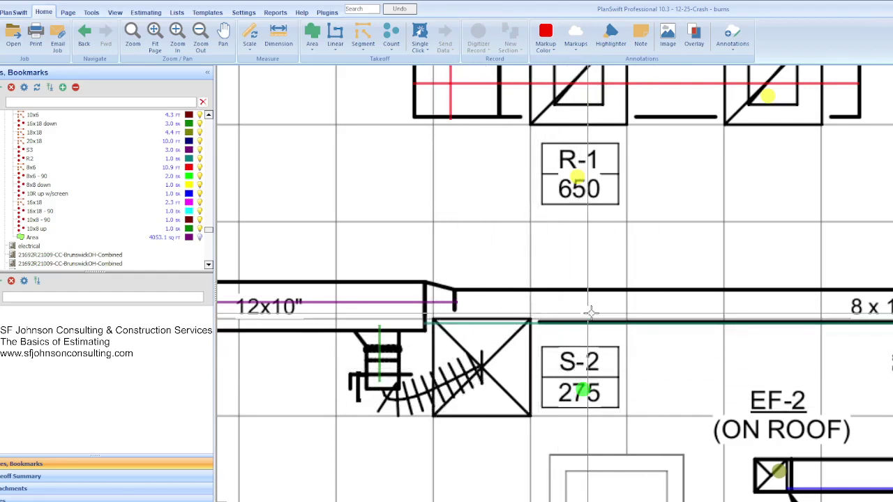
{"action": "scroll", "coordinate": [587, 317], "scroll_direction": "down", "scroll_amount": 3}
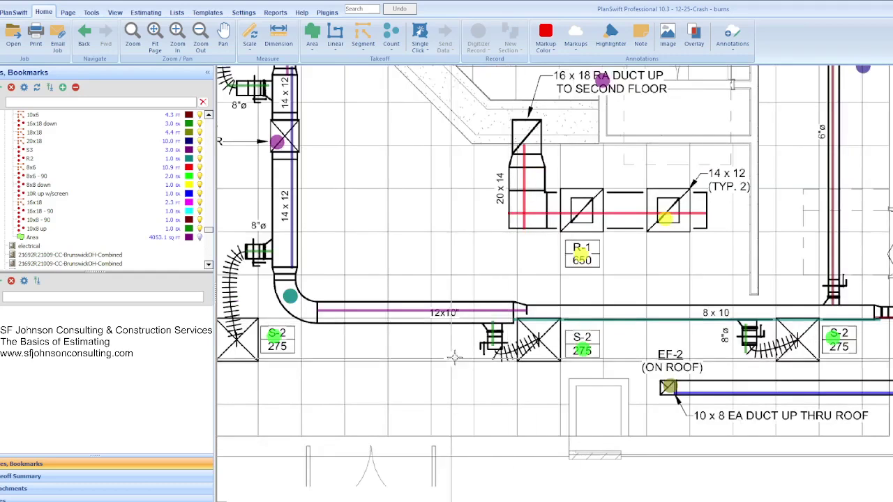
{"action": "scroll", "coordinate": [526, 319], "scroll_direction": "up", "scroll_amount": 3}
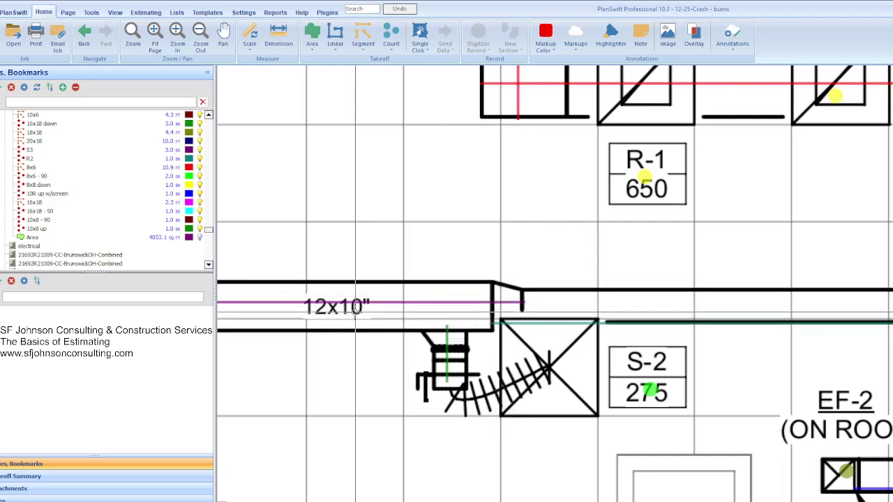
{"action": "scroll", "coordinate": [397, 316], "scroll_direction": "down", "scroll_amount": 2}
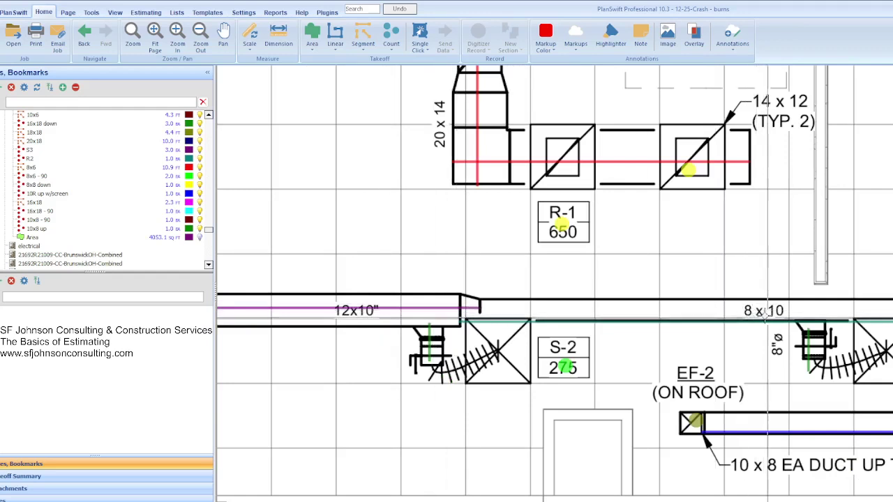
{"action": "scroll", "coordinate": [463, 296], "scroll_direction": "up", "scroll_amount": 2}
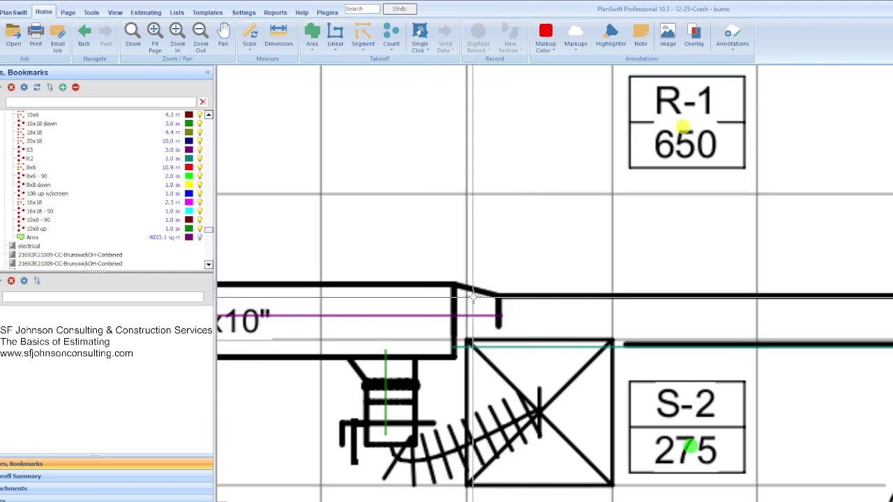
{"action": "scroll", "coordinate": [447, 285], "scroll_direction": "down", "scroll_amount": 2}
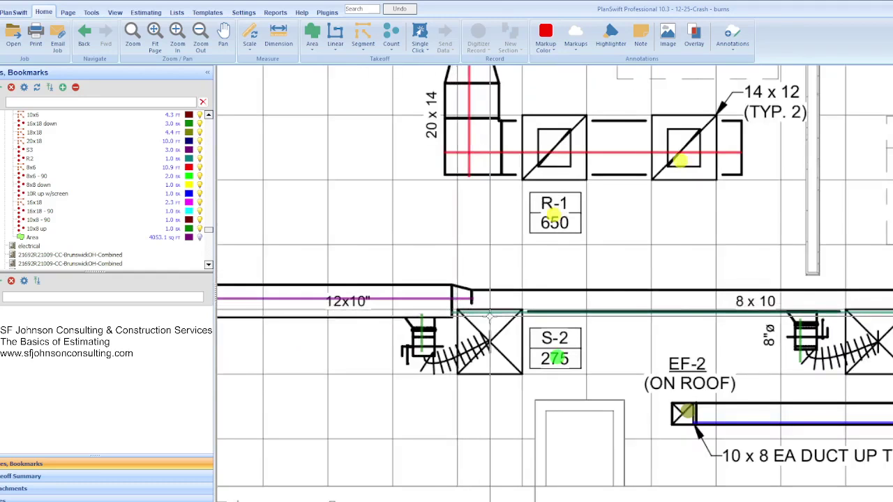
{"action": "scroll", "coordinate": [491, 314], "scroll_direction": "down", "scroll_amount": 2}
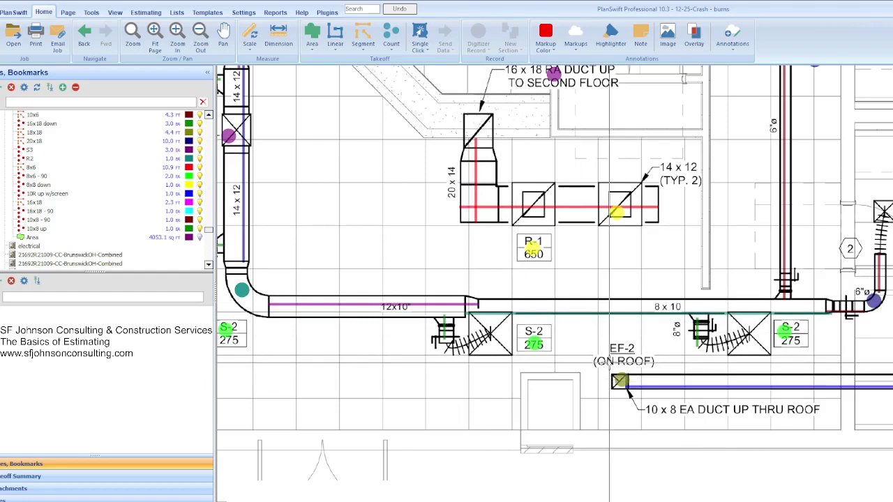
{"action": "scroll", "coordinate": [516, 378], "scroll_direction": "down", "scroll_amount": 2}
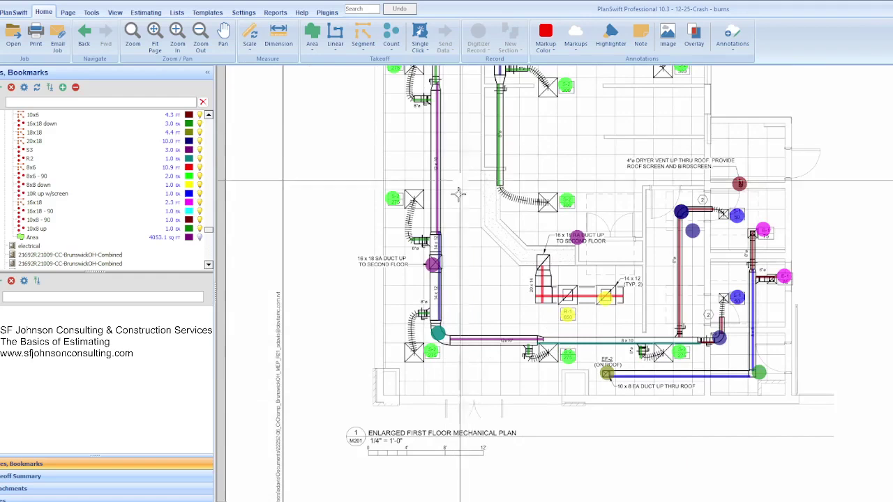
{"action": "scroll", "coordinate": [757, 222], "scroll_direction": "up", "scroll_amount": 2}
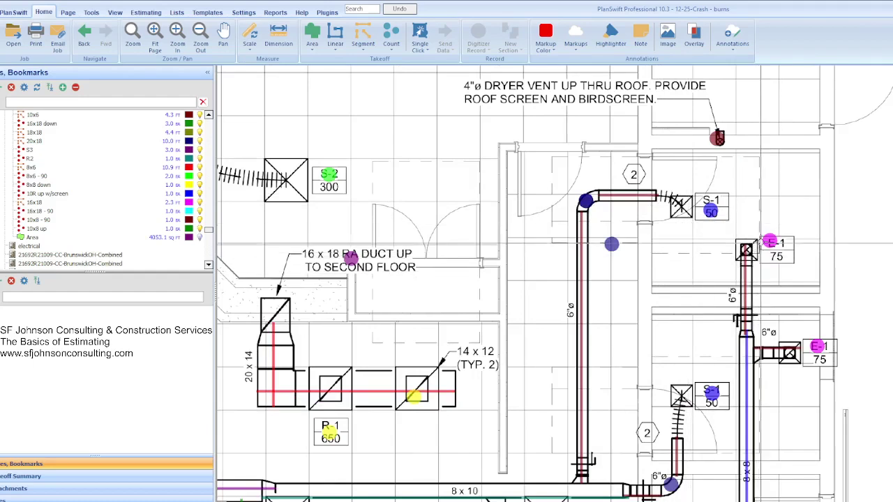
{"action": "scroll", "coordinate": [766, 253], "scroll_direction": "up", "scroll_amount": 2}
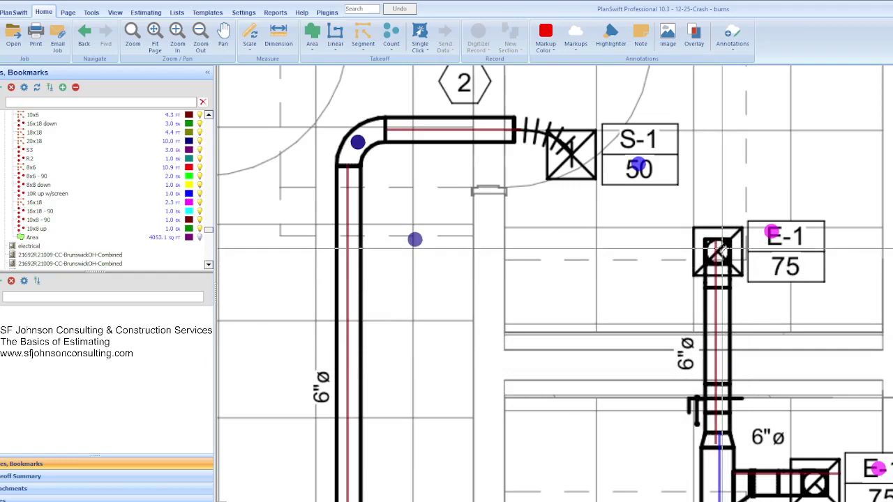
{"action": "scroll", "coordinate": [717, 250], "scroll_direction": "down", "scroll_amount": 3}
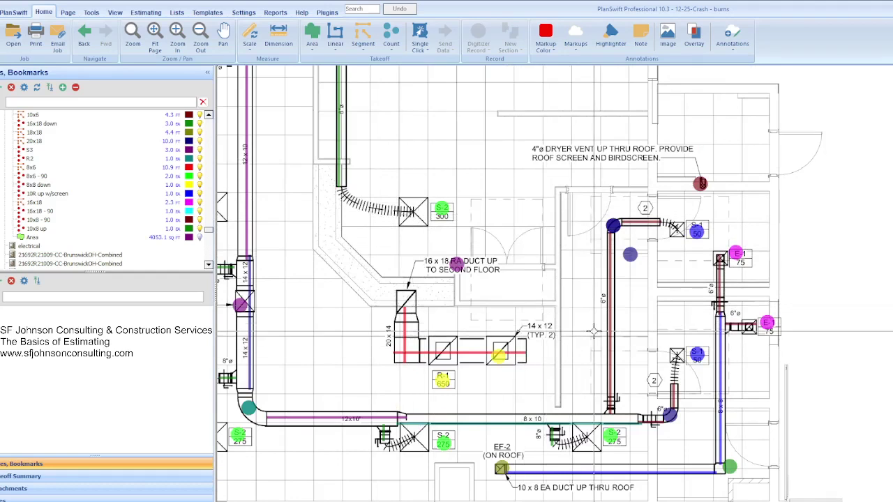
{"action": "scroll", "coordinate": [445, 406], "scroll_direction": "down", "scroll_amount": 2}
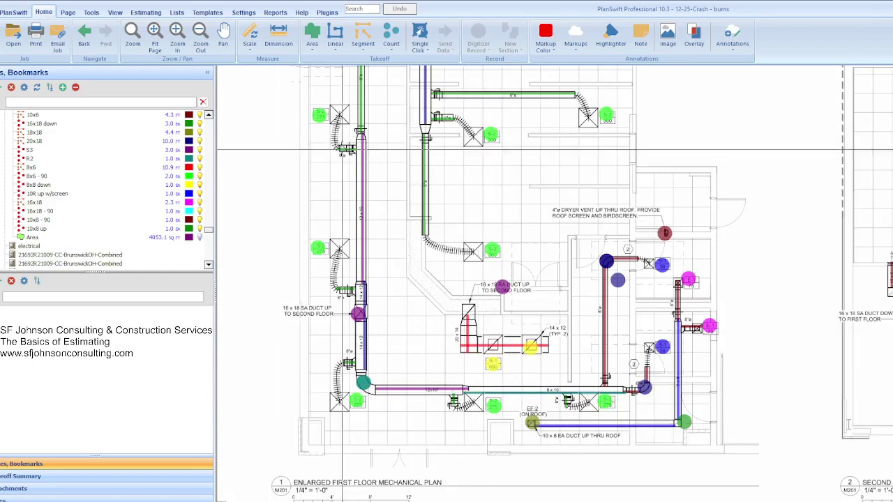
{"action": "scroll", "coordinate": [342, 179], "scroll_direction": "up", "scroll_amount": 2}
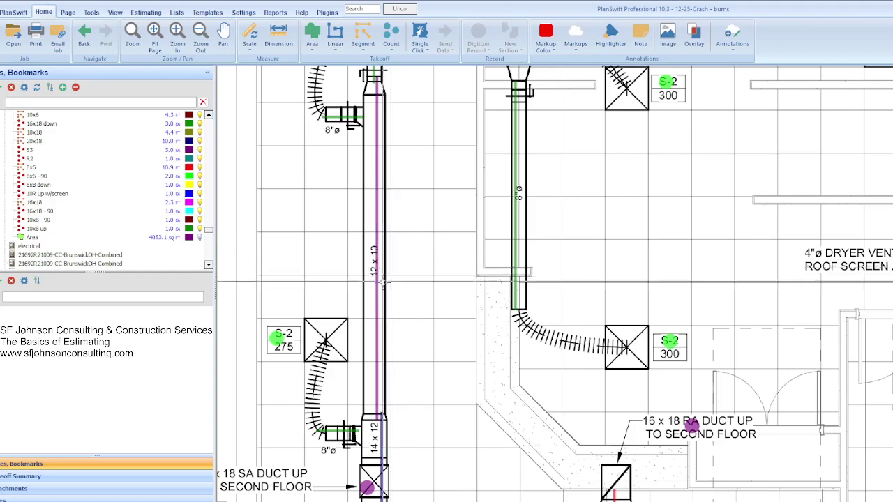
{"action": "scroll", "coordinate": [391, 268], "scroll_direction": "down", "scroll_amount": 2}
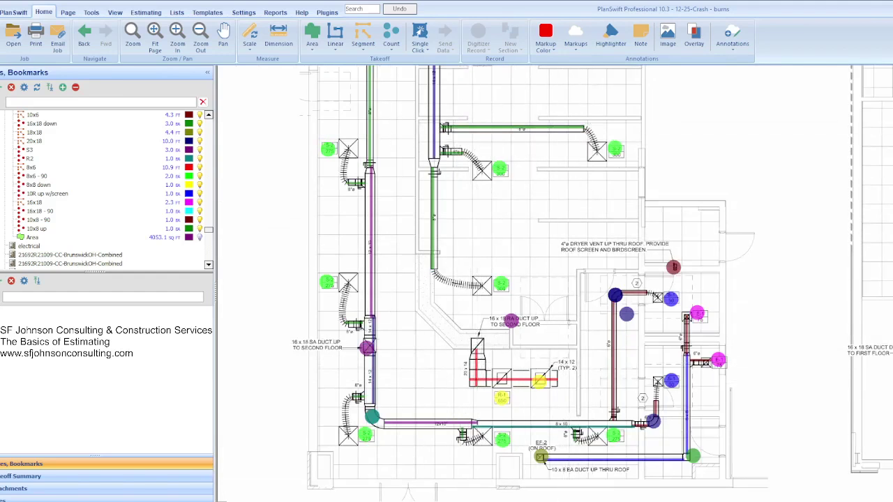
Bring up the Excel HVAC estimate and scroll down to the $147,591.02 grand total.
{"action": "left_click", "coordinate": [618, 455]}
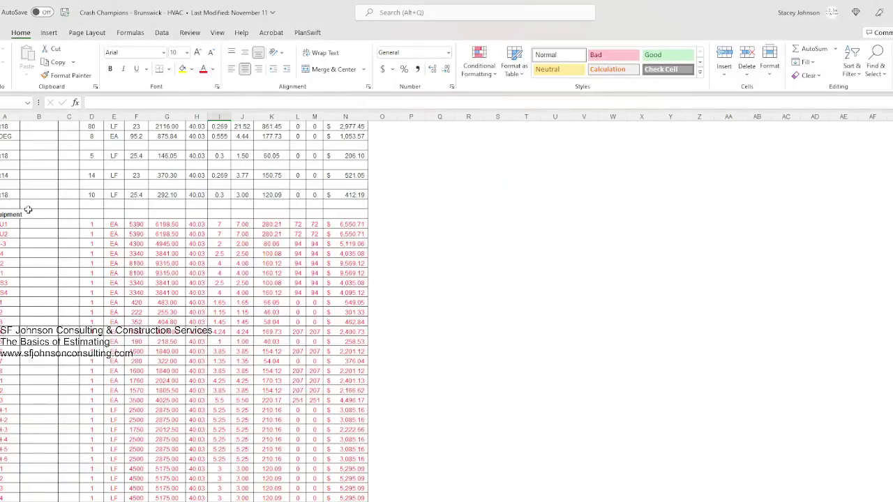
{"action": "scroll", "coordinate": [35, 224], "scroll_direction": "up", "scroll_amount": 3}
{"action": "scroll", "coordinate": [38, 230], "scroll_direction": "up", "scroll_amount": 10}
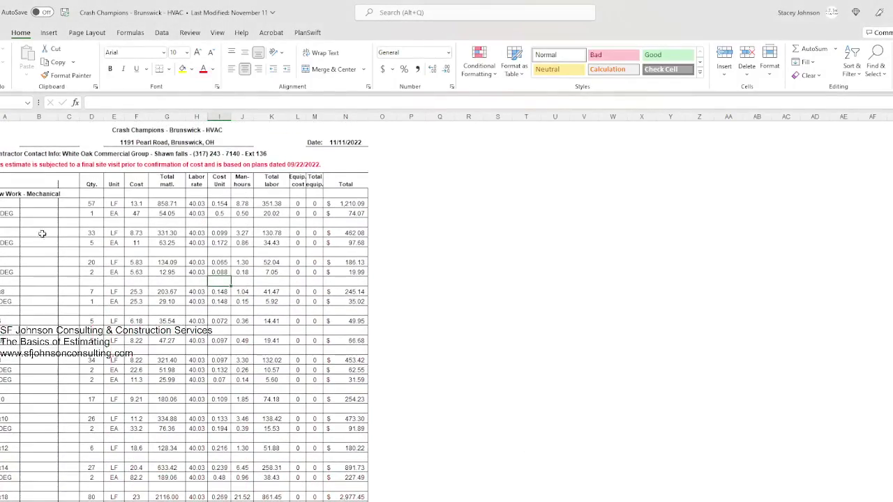
{"action": "scroll", "coordinate": [40, 236], "scroll_direction": "down", "scroll_amount": 1}
{"action": "scroll", "coordinate": [42, 240], "scroll_direction": "down", "scroll_amount": 1}
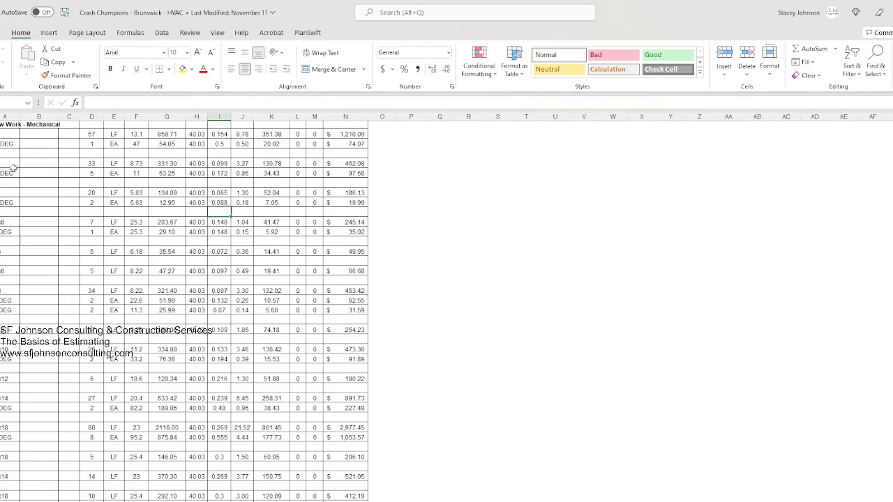
{"action": "scroll", "coordinate": [6, 186], "scroll_direction": "down", "scroll_amount": 1}
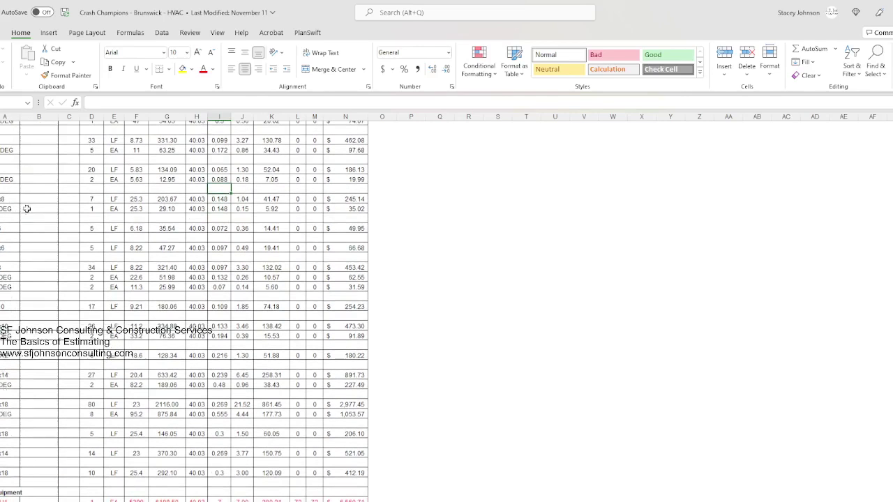
{"action": "scroll", "coordinate": [26, 209], "scroll_direction": "down", "scroll_amount": 4}
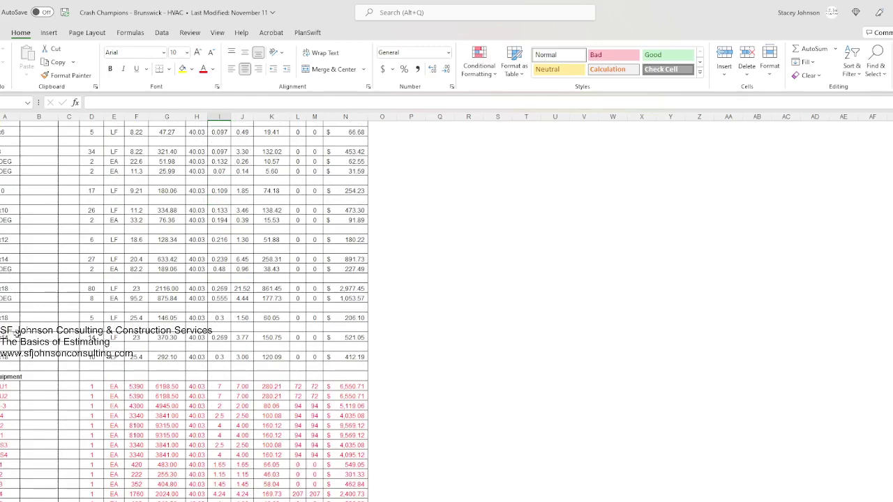
{"action": "scroll", "coordinate": [6, 332], "scroll_direction": "down", "scroll_amount": 3}
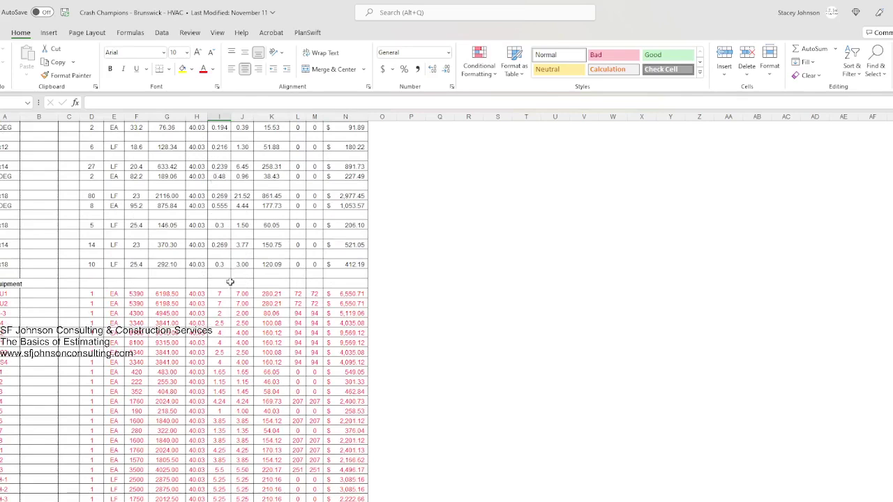
{"action": "scroll", "coordinate": [213, 229], "scroll_direction": "up", "scroll_amount": 9}
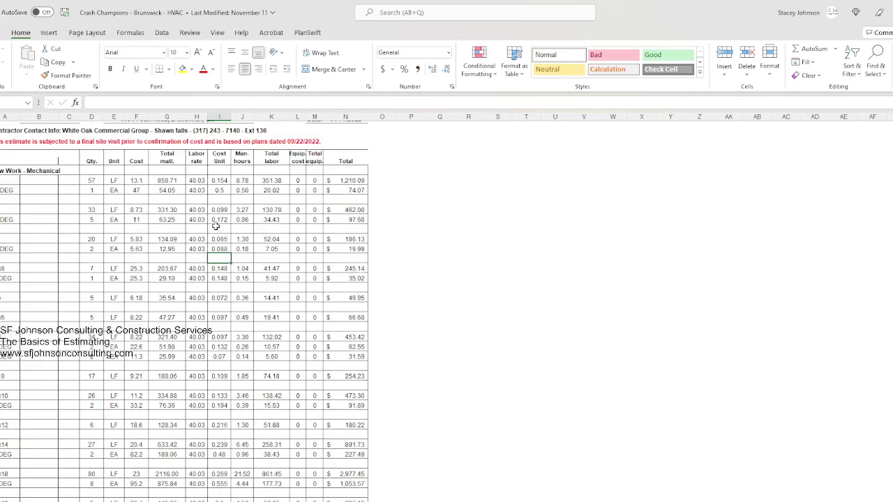
{"action": "scroll", "coordinate": [219, 215], "scroll_direction": "down", "scroll_amount": 1}
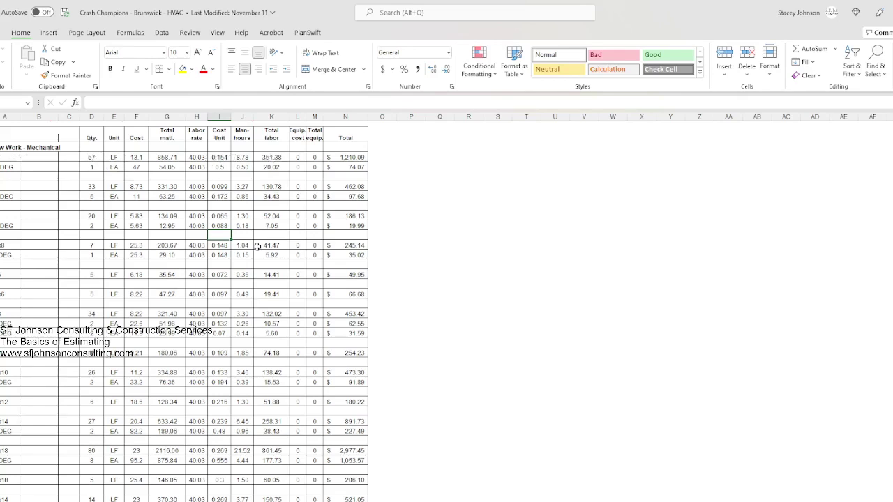
{"action": "scroll", "coordinate": [270, 240], "scroll_direction": "down", "scroll_amount": 3}
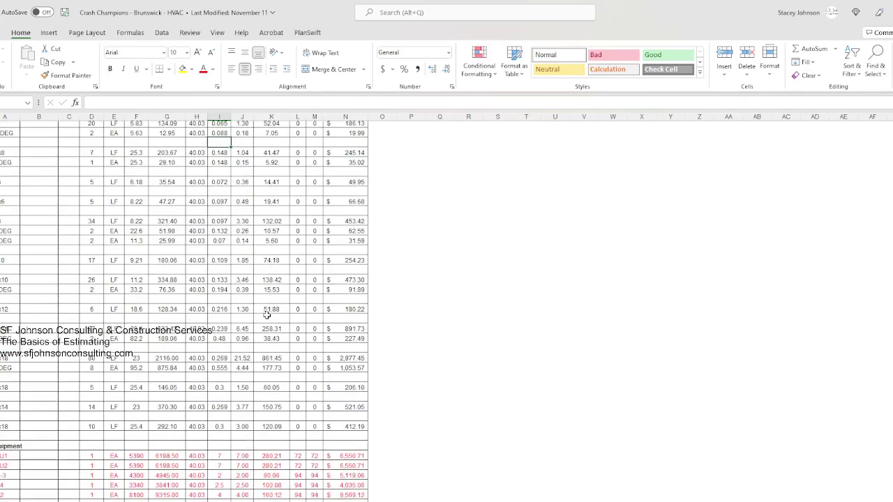
{"action": "scroll", "coordinate": [267, 315], "scroll_direction": "down", "scroll_amount": 7}
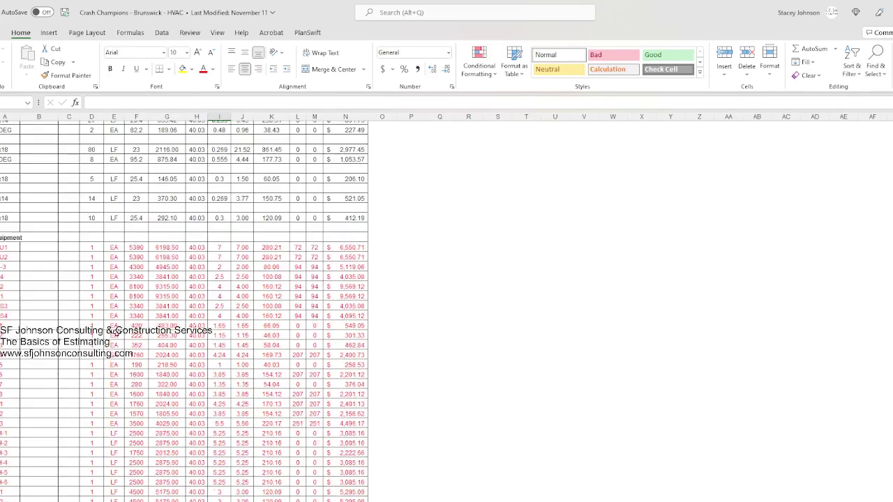
{"action": "scroll", "coordinate": [122, 301], "scroll_direction": "down", "scroll_amount": 8}
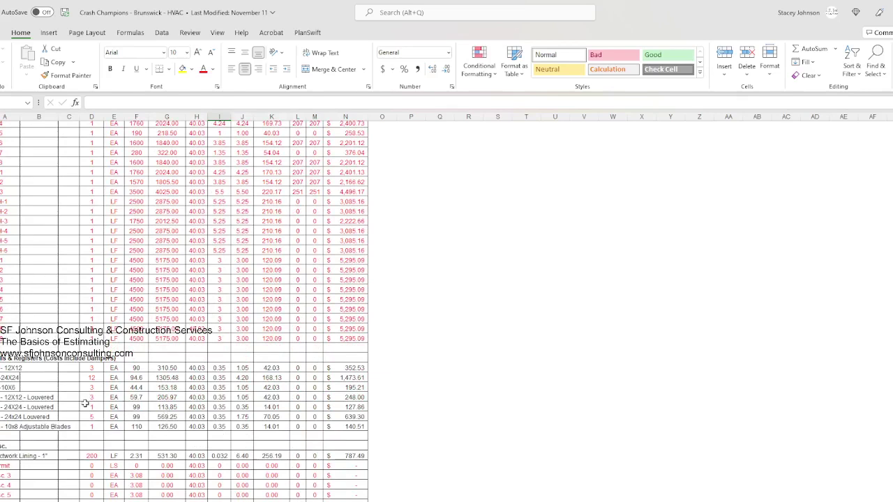
{"action": "scroll", "coordinate": [84, 403], "scroll_direction": "down", "scroll_amount": 2}
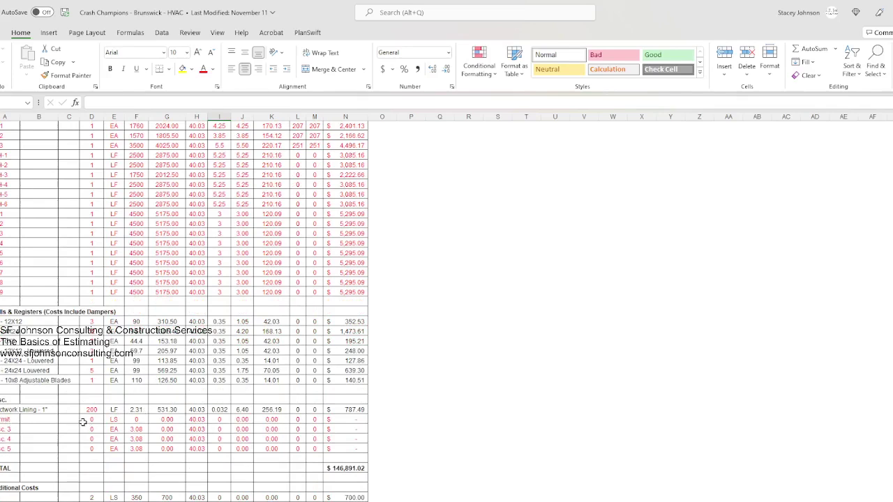
{"action": "scroll", "coordinate": [82, 422], "scroll_direction": "down", "scroll_amount": 2}
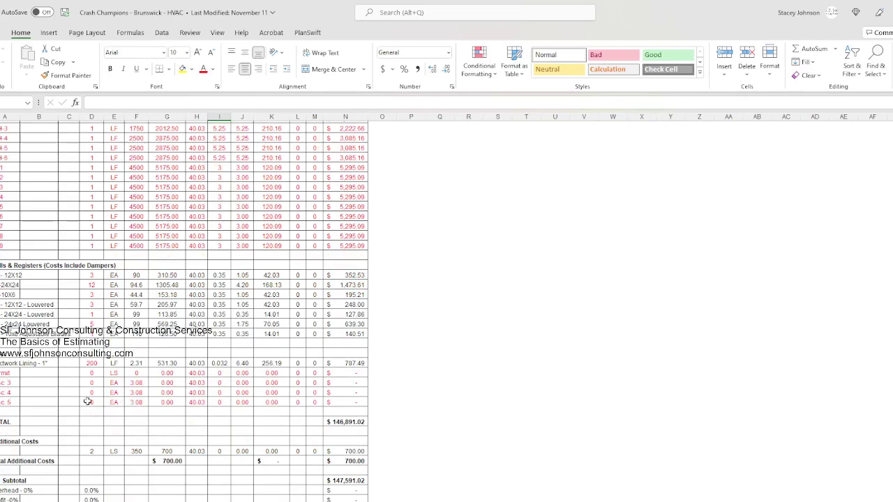
{"action": "scroll", "coordinate": [88, 405], "scroll_direction": "down", "scroll_amount": 1}
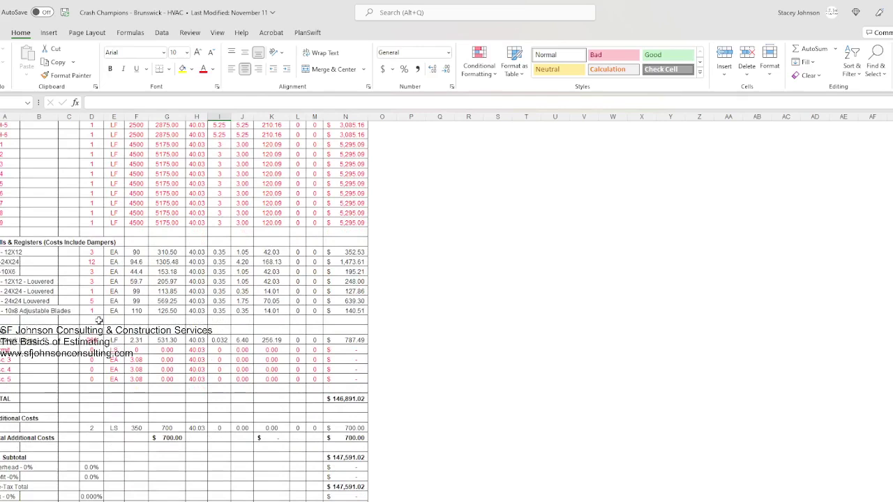
{"action": "scroll", "coordinate": [110, 336], "scroll_direction": "down", "scroll_amount": 3}
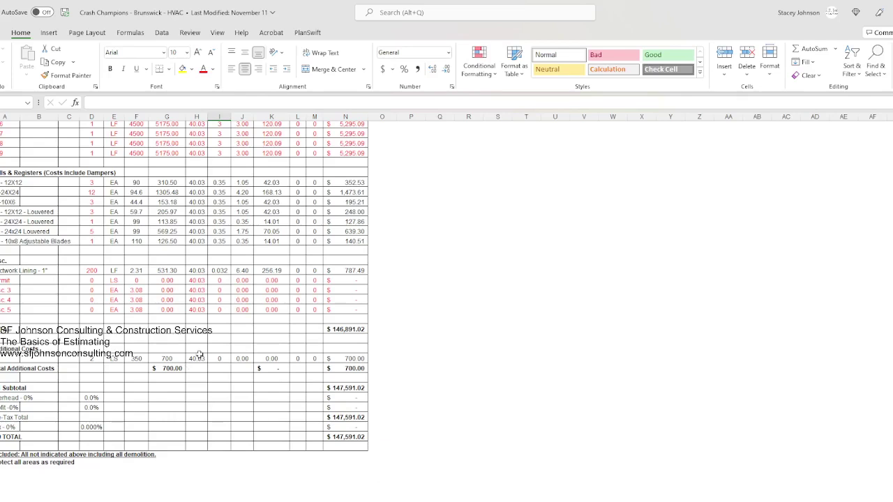
{"action": "scroll", "coordinate": [149, 339], "scroll_direction": "up", "scroll_amount": 4}
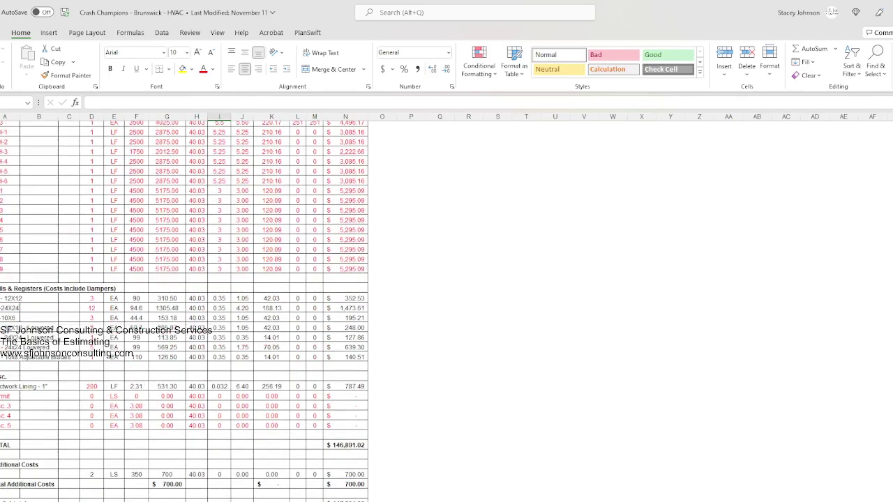
Return to PlanSwift and open the M001 mechanical schedule page from Bookmarks.
{"action": "key", "text": "alt+Tab"}
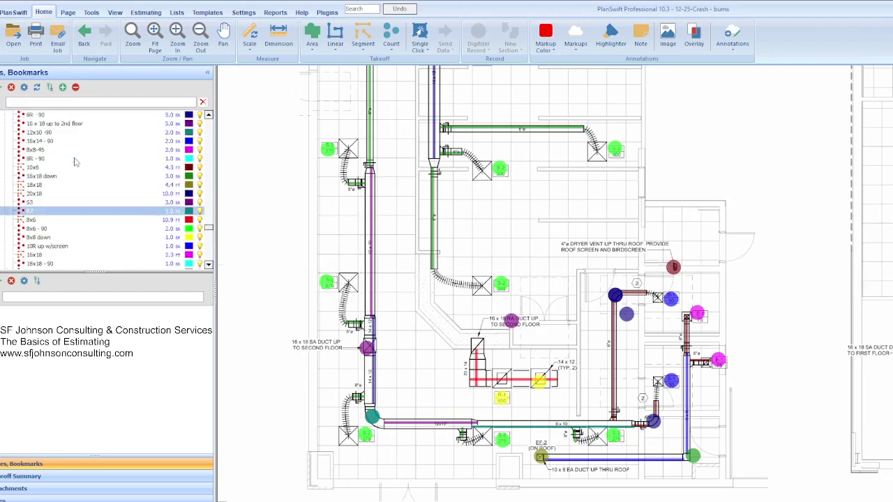
{"action": "scroll", "coordinate": [75, 162], "scroll_direction": "up", "scroll_amount": 5}
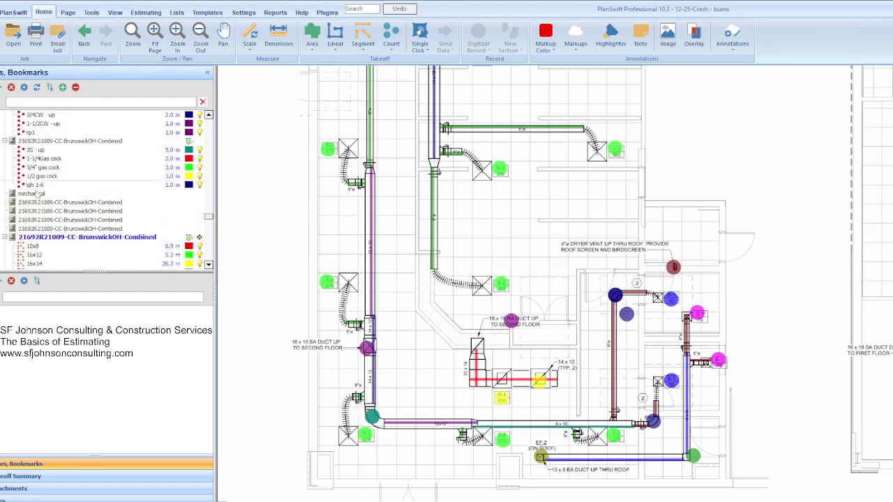
{"action": "left_click", "coordinate": [33, 194]}
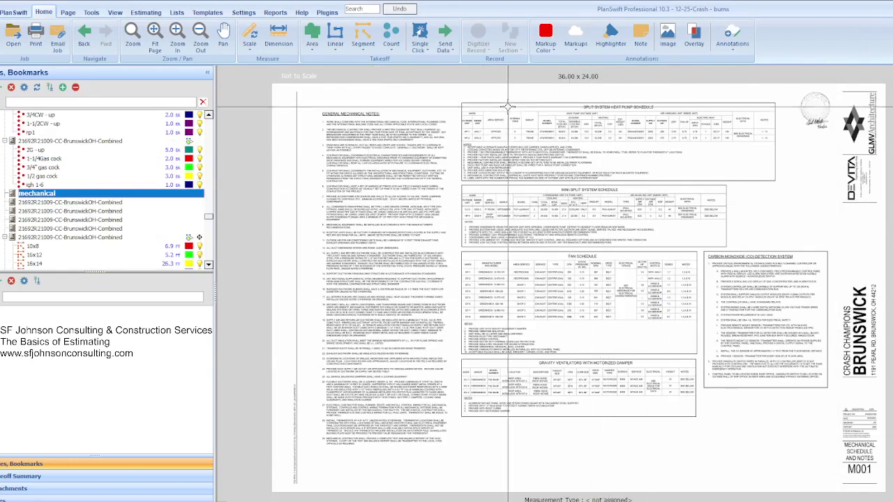
{"action": "scroll", "coordinate": [508, 106], "scroll_direction": "up", "scroll_amount": 3}
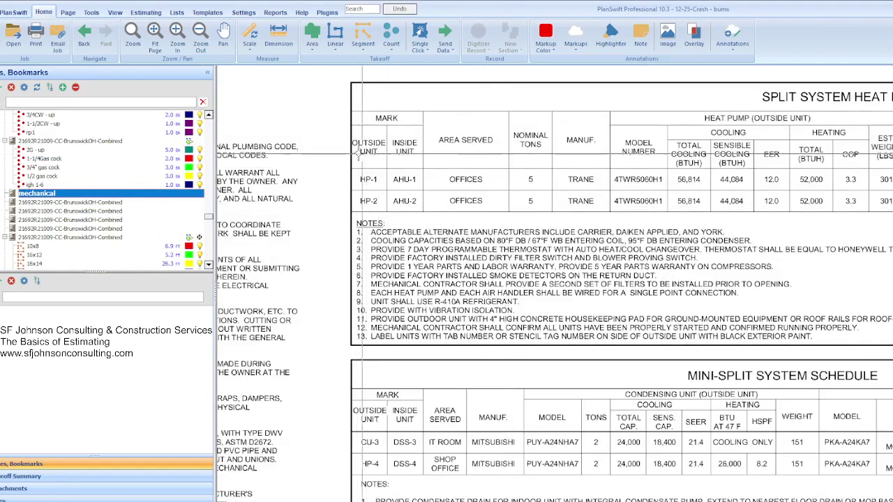
{"action": "scroll", "coordinate": [362, 157], "scroll_direction": "down", "scroll_amount": 3}
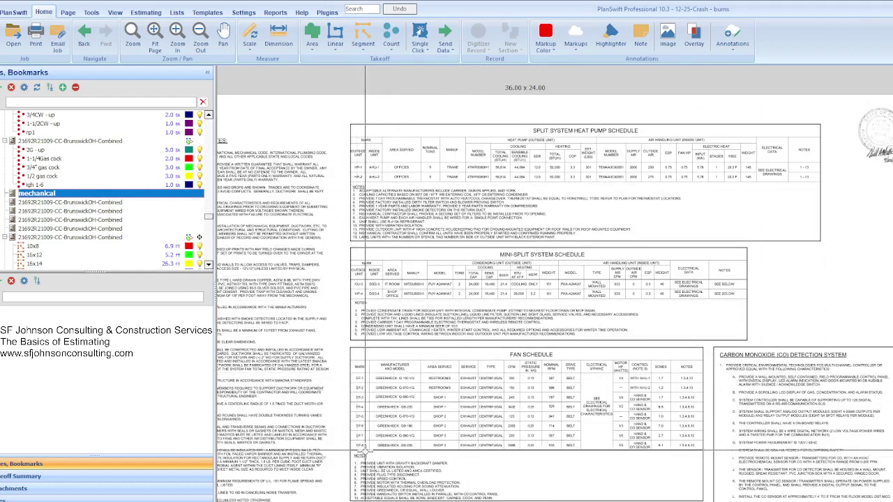
{"action": "scroll", "coordinate": [485, 399], "scroll_direction": "up", "scroll_amount": 3}
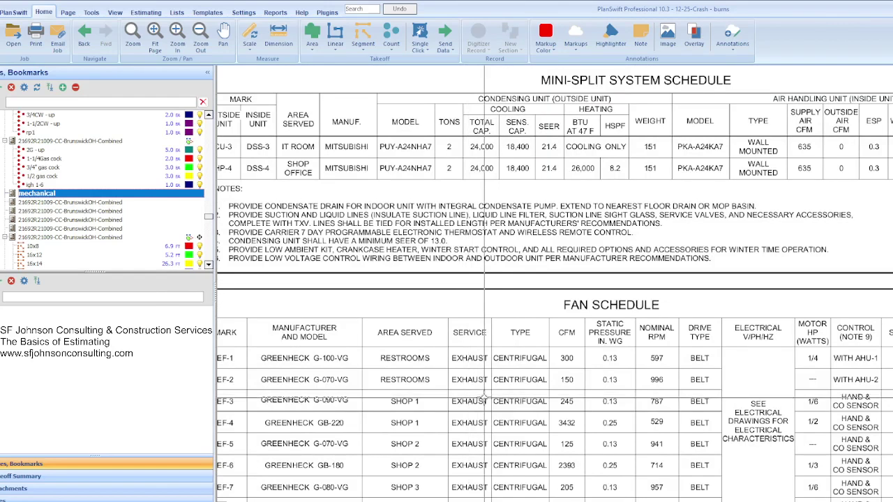
{"action": "scroll", "coordinate": [377, 380], "scroll_direction": "down", "scroll_amount": 2}
{"action": "scroll", "coordinate": [340, 386], "scroll_direction": "up", "scroll_amount": 3}
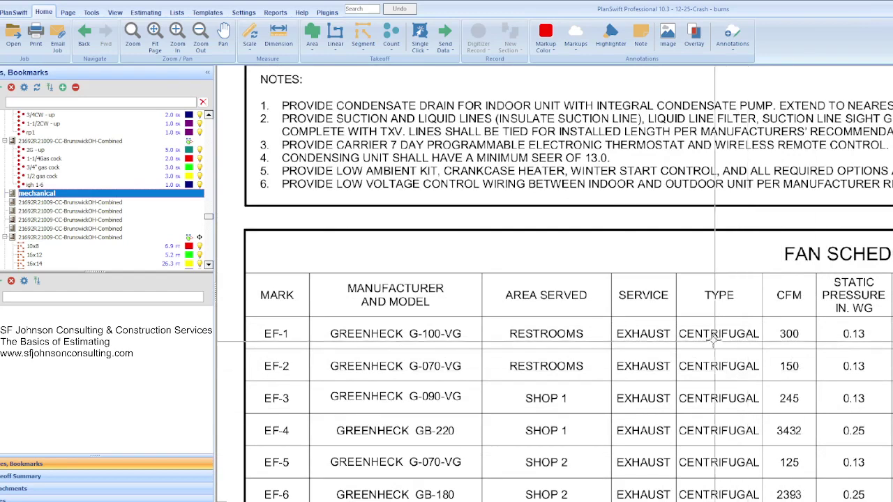
{"action": "scroll", "coordinate": [459, 253], "scroll_direction": "down", "scroll_amount": 1}
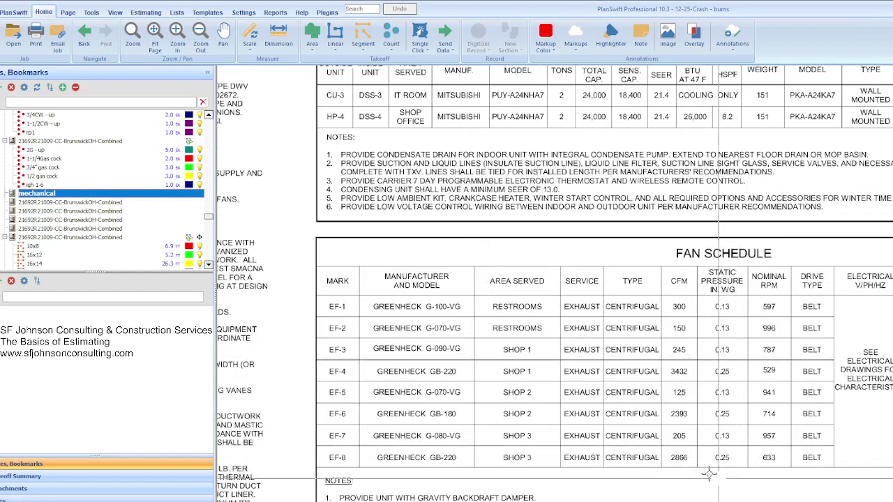
{"action": "scroll", "coordinate": [698, 423], "scroll_direction": "up", "scroll_amount": 1}
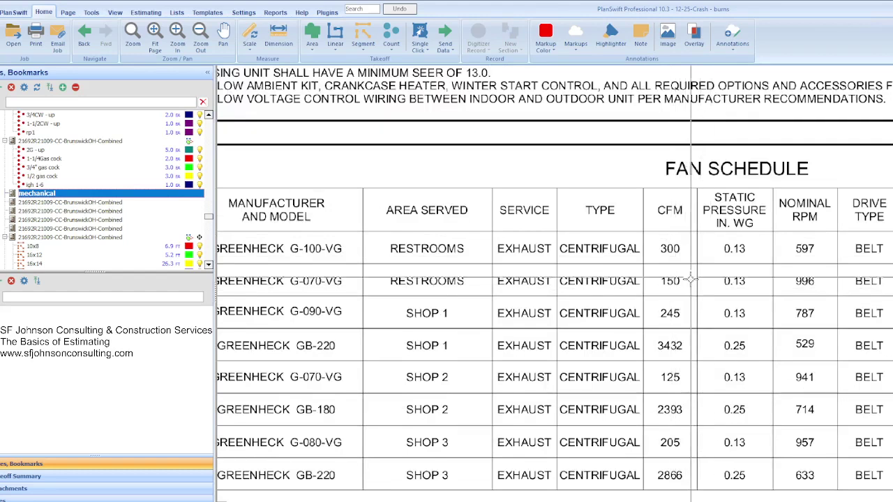
{"action": "scroll", "coordinate": [720, 364], "scroll_direction": "down", "scroll_amount": 1}
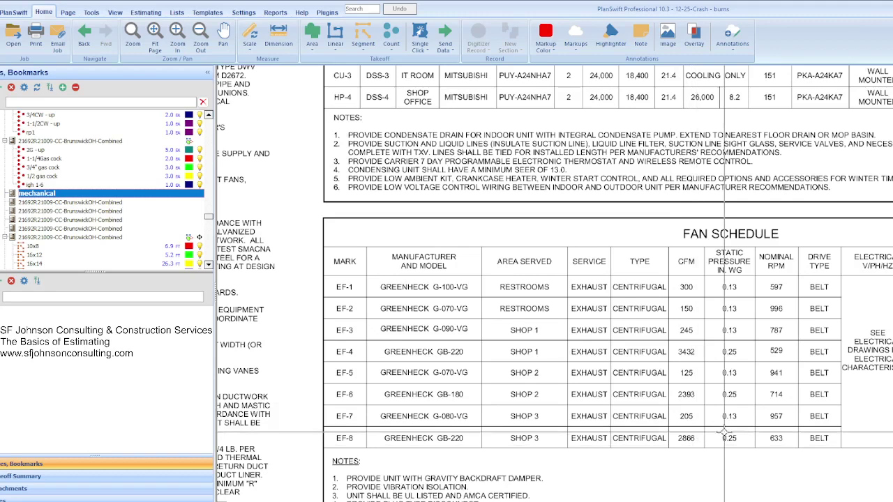
{"action": "scroll", "coordinate": [439, 301], "scroll_direction": "down", "scroll_amount": 5}
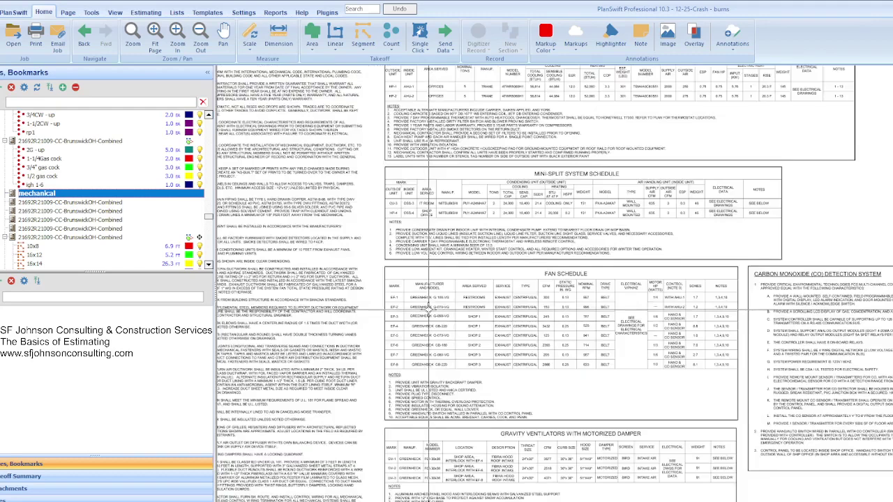
{"action": "scroll", "coordinate": [597, 390], "scroll_direction": "up", "scroll_amount": 4}
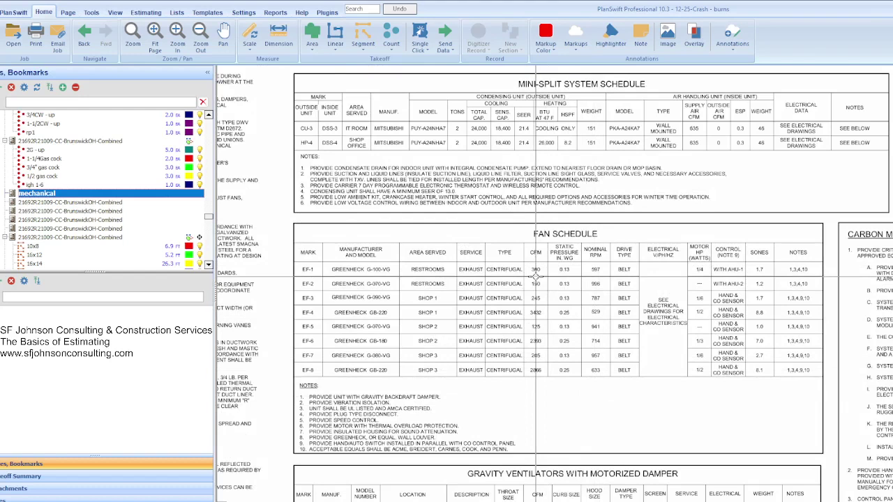
{"action": "scroll", "coordinate": [534, 280], "scroll_direction": "down", "scroll_amount": 5}
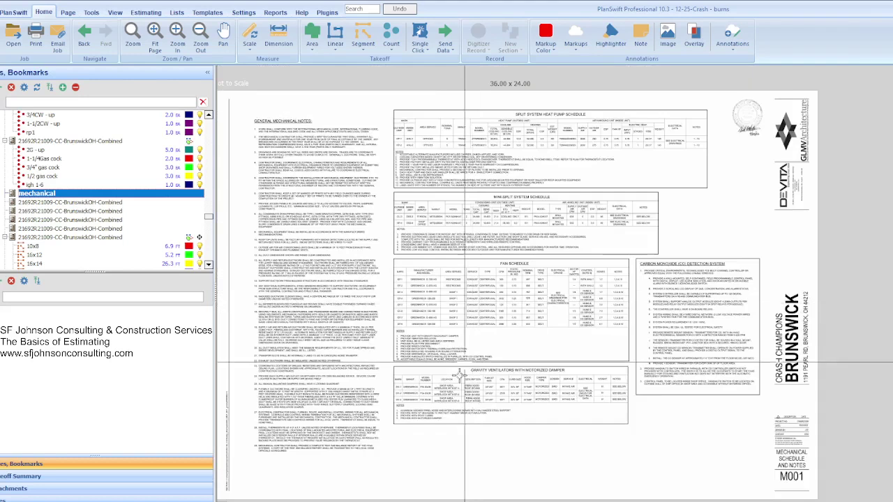
{"action": "scroll", "coordinate": [452, 400], "scroll_direction": "up", "scroll_amount": 5}
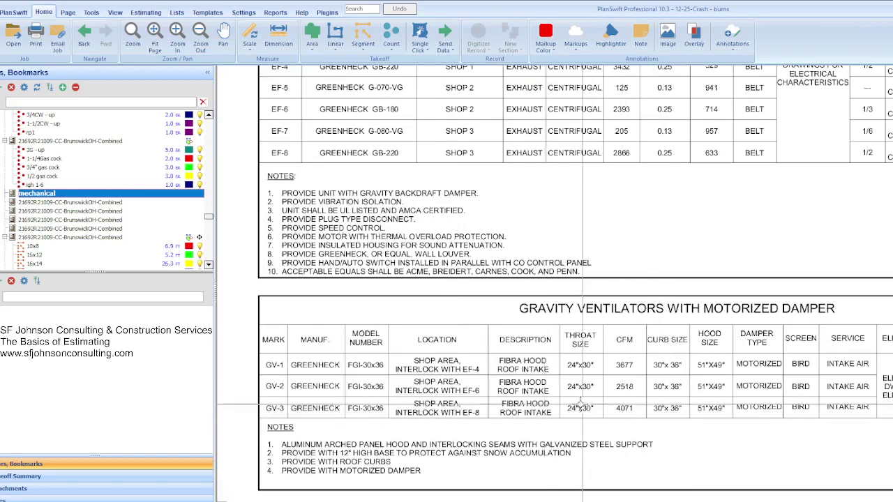
{"action": "scroll", "coordinate": [357, 351], "scroll_direction": "down", "scroll_amount": 2}
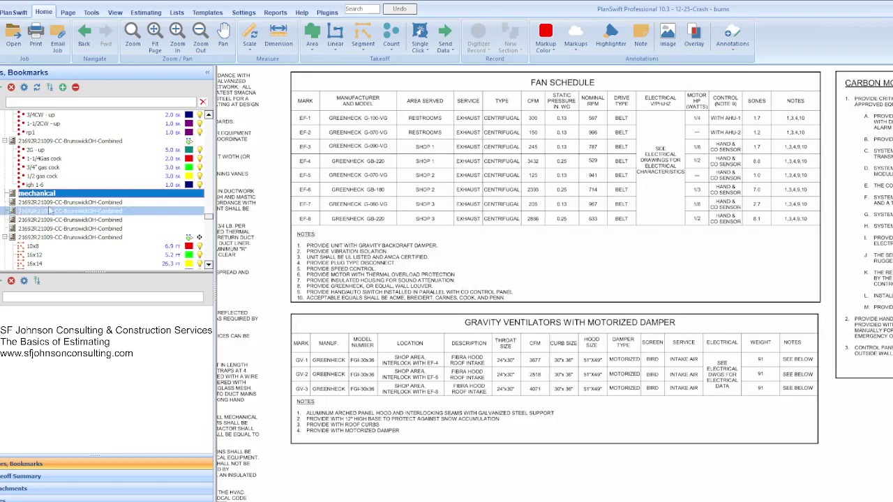
Go to the M201 page and zoom around the colour-coded first- and second-floor ductwork.
{"action": "key", "text": "Down"}
{"action": "key", "text": "Down"}
{"action": "key", "text": "Down"}
{"action": "key", "text": "Down"}
{"action": "key", "text": "Down"}
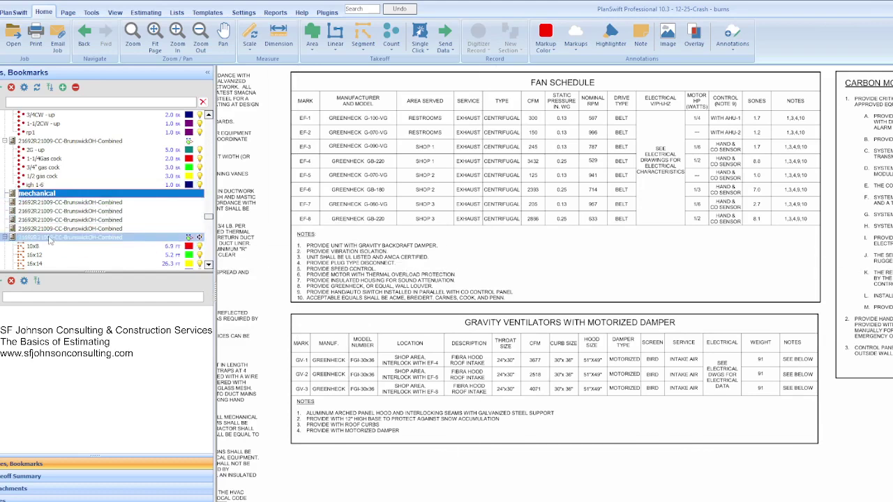
{"action": "scroll", "coordinate": [372, 255], "scroll_direction": "up", "scroll_amount": 2}
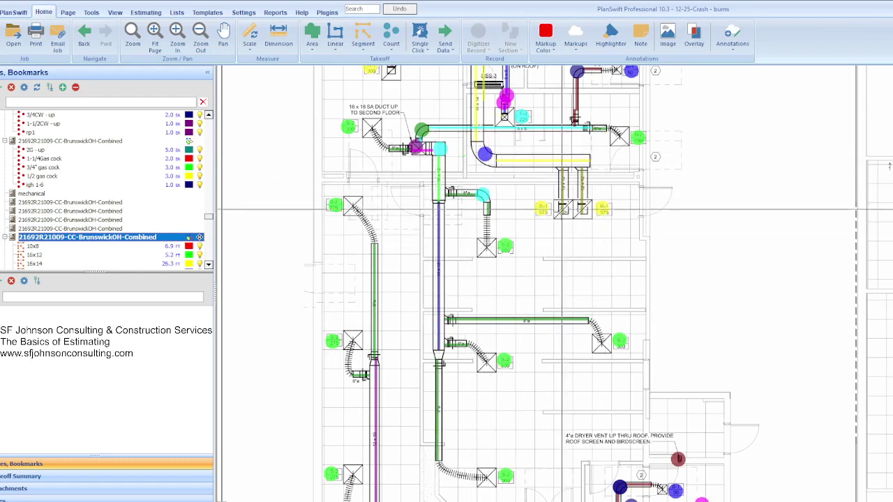
{"action": "scroll", "coordinate": [559, 213], "scroll_direction": "up", "scroll_amount": 5}
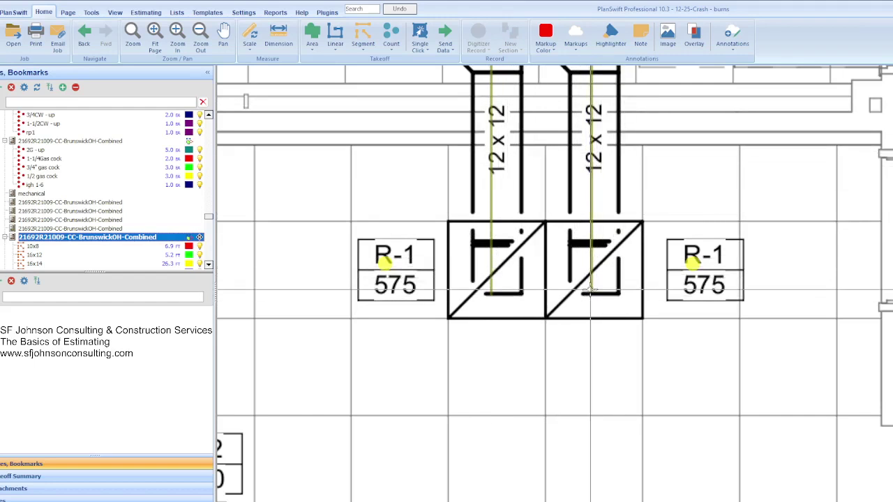
{"action": "scroll", "coordinate": [587, 265], "scroll_direction": "down", "scroll_amount": 3}
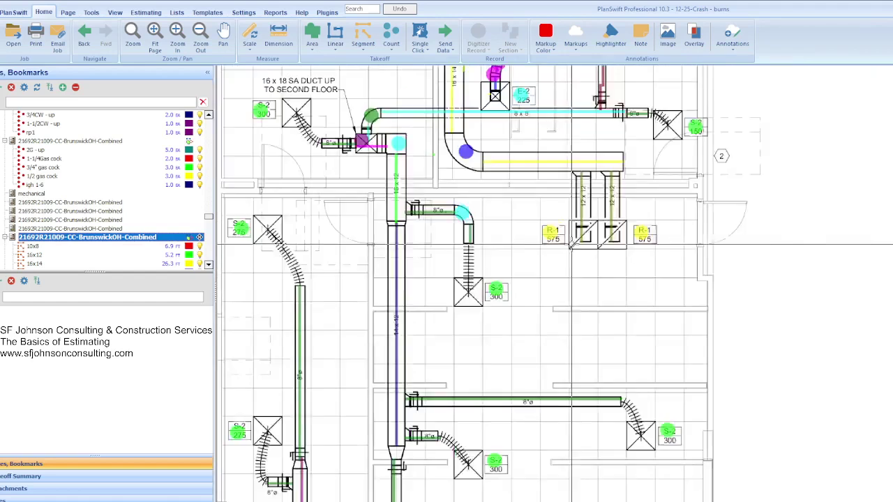
{"action": "scroll", "coordinate": [570, 245], "scroll_direction": "up", "scroll_amount": 2}
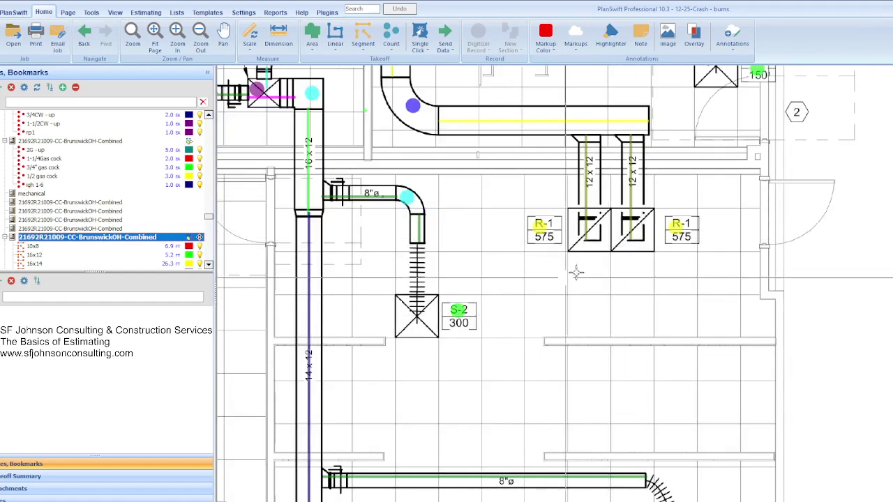
{"action": "scroll", "coordinate": [543, 321], "scroll_direction": "down", "scroll_amount": 1}
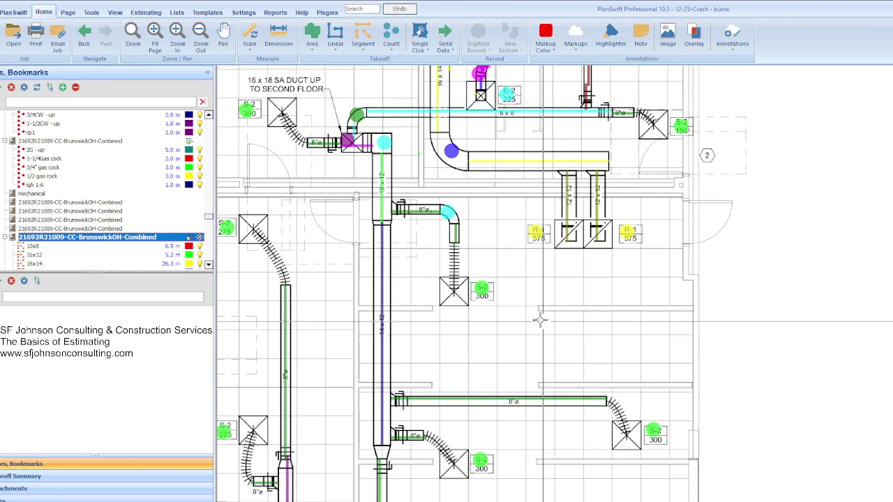
{"action": "scroll", "coordinate": [542, 320], "scroll_direction": "down", "scroll_amount": 5}
Zoom over the M201 duct plans, then switch to the Excel estimate totalling $147,591.02.
{"action": "scroll", "coordinate": [495, 441], "scroll_direction": "up", "scroll_amount": 2}
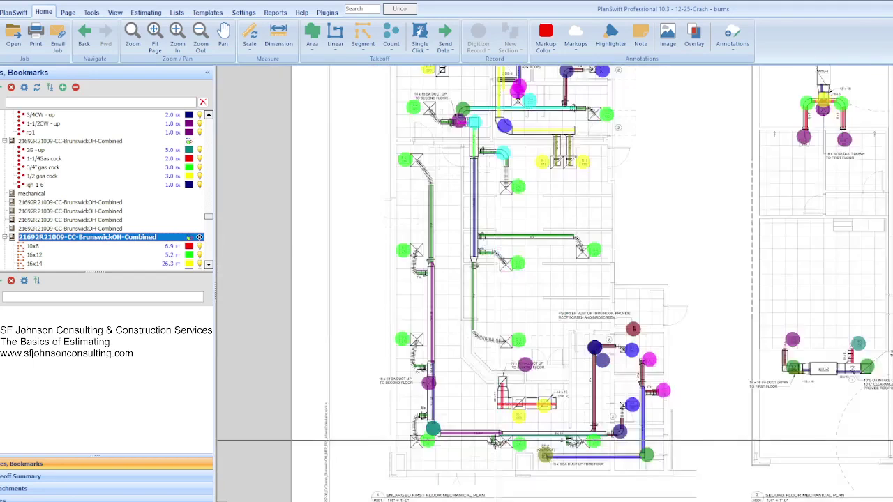
{"action": "scroll", "coordinate": [496, 441], "scroll_direction": "up", "scroll_amount": 1}
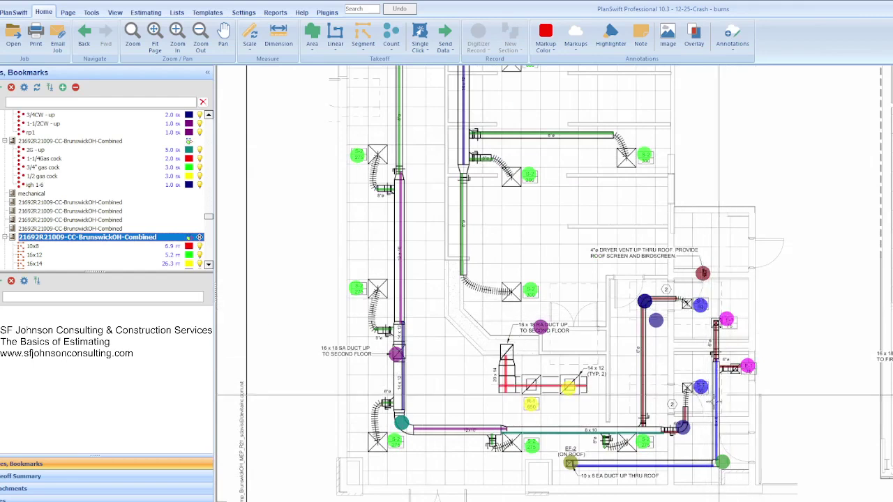
{"action": "scroll", "coordinate": [717, 396], "scroll_direction": "up", "scroll_amount": 2}
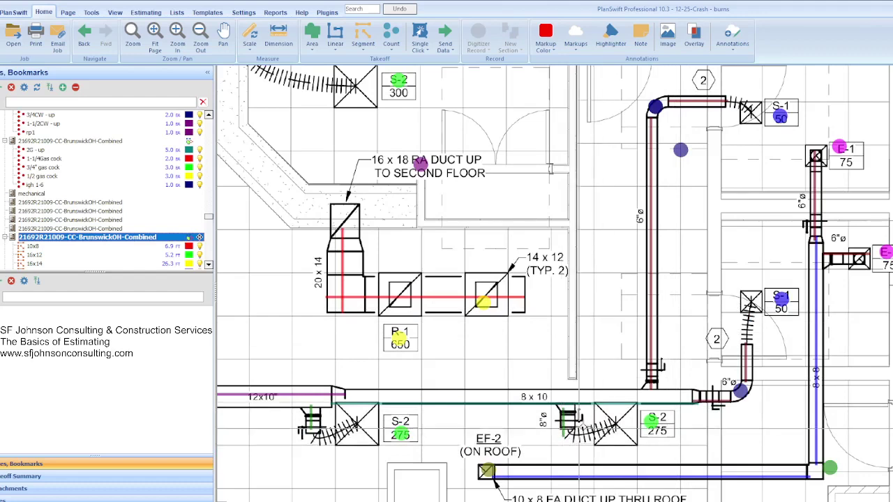
{"action": "scroll", "coordinate": [511, 338], "scroll_direction": "down", "scroll_amount": 2}
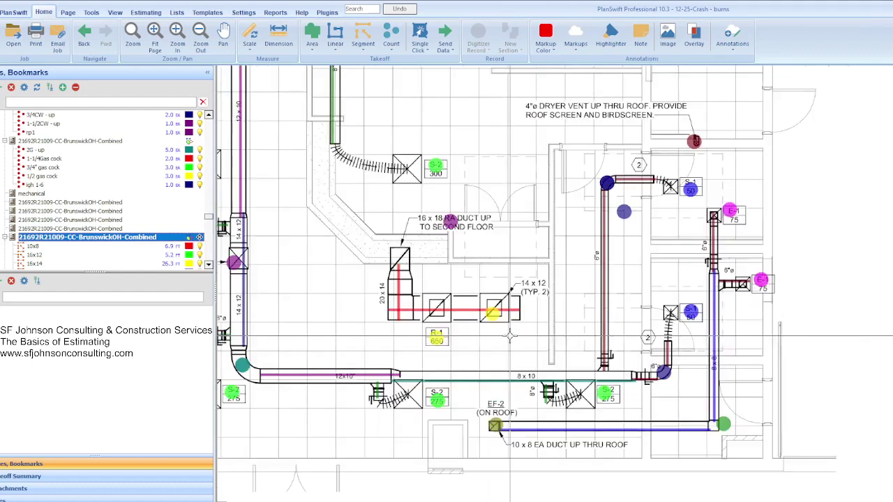
{"action": "scroll", "coordinate": [511, 337], "scroll_direction": "down", "scroll_amount": 3}
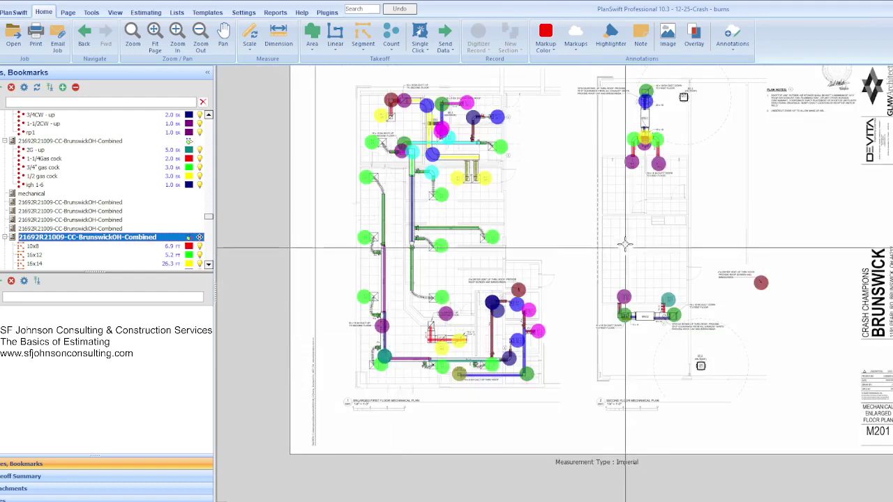
{"action": "scroll", "coordinate": [670, 127], "scroll_direction": "up", "scroll_amount": 3}
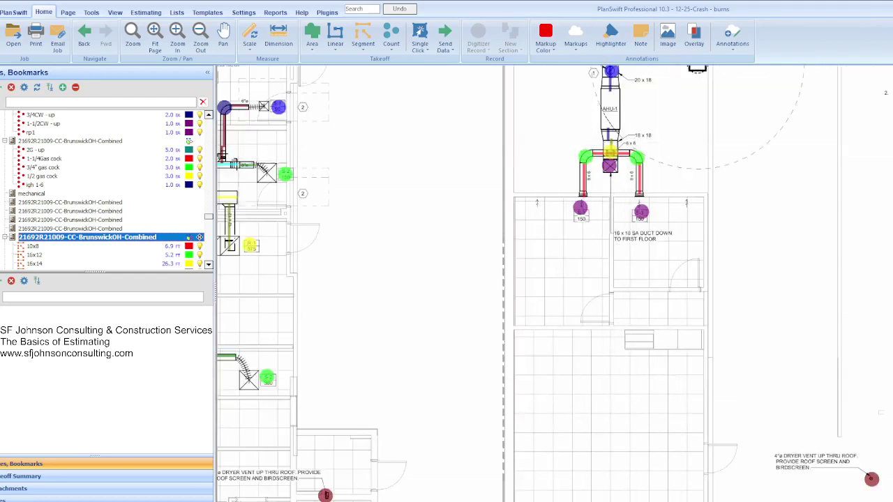
{"action": "key", "text": "alt+Tab"}
{"action": "scroll", "coordinate": [180, 292], "scroll_direction": "down", "scroll_amount": 6}
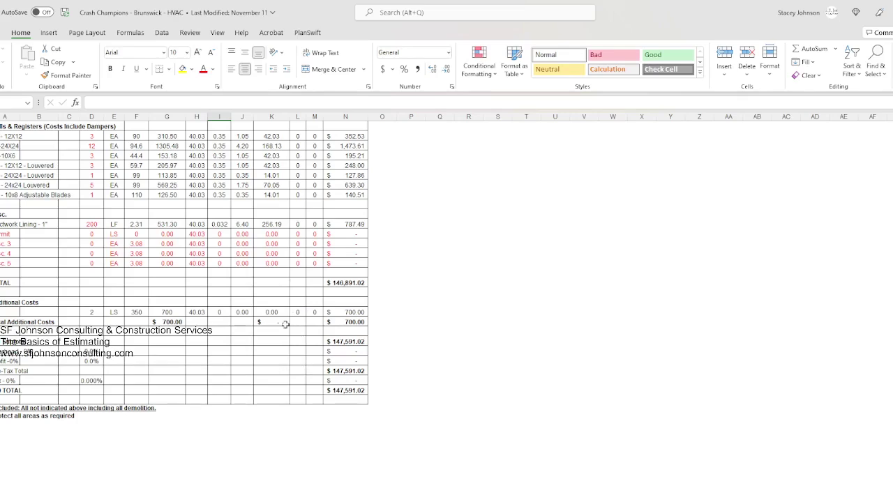
{"action": "scroll", "coordinate": [286, 324], "scroll_direction": "up", "scroll_amount": 15}
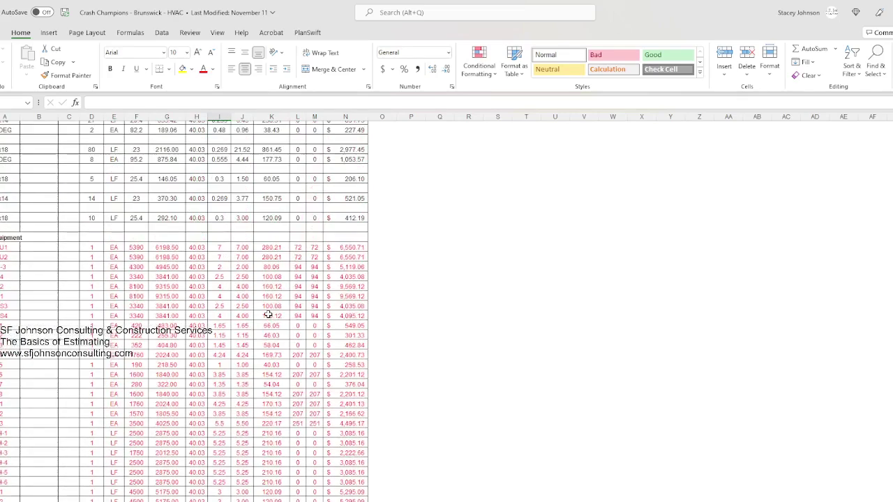
{"action": "scroll", "coordinate": [268, 314], "scroll_direction": "up", "scroll_amount": 3}
{"action": "scroll", "coordinate": [235, 362], "scroll_direction": "up", "scroll_amount": 2}
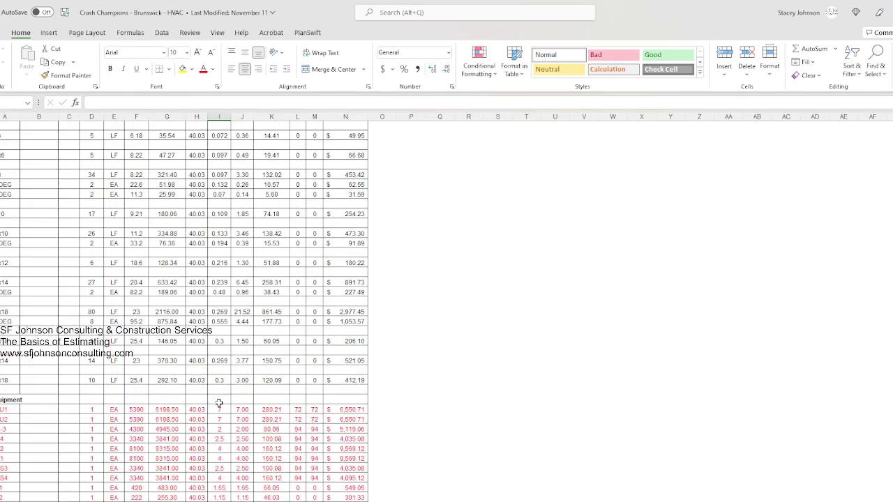